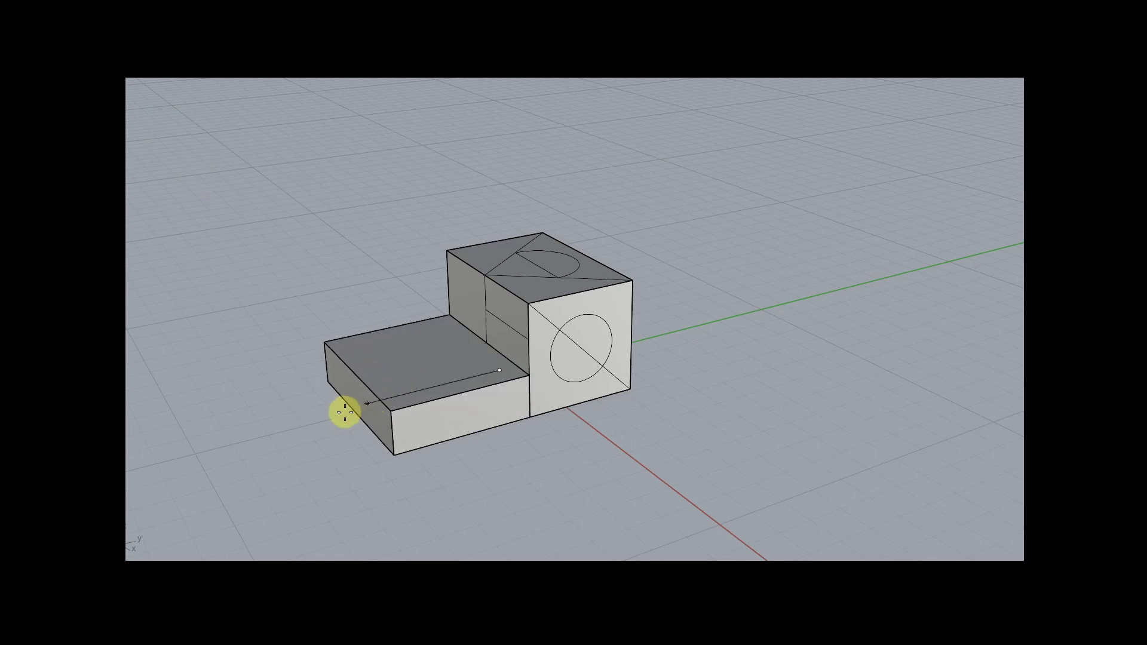
Extend the upper block leftward and push the slot's inner face to form a step.
left_click(464, 295, "ctrl+shift")
mouse_move(463, 295)
left_mouse_down()
mouse_move(303, 330)
mouse_move(228, 371)
left_mouse_up()
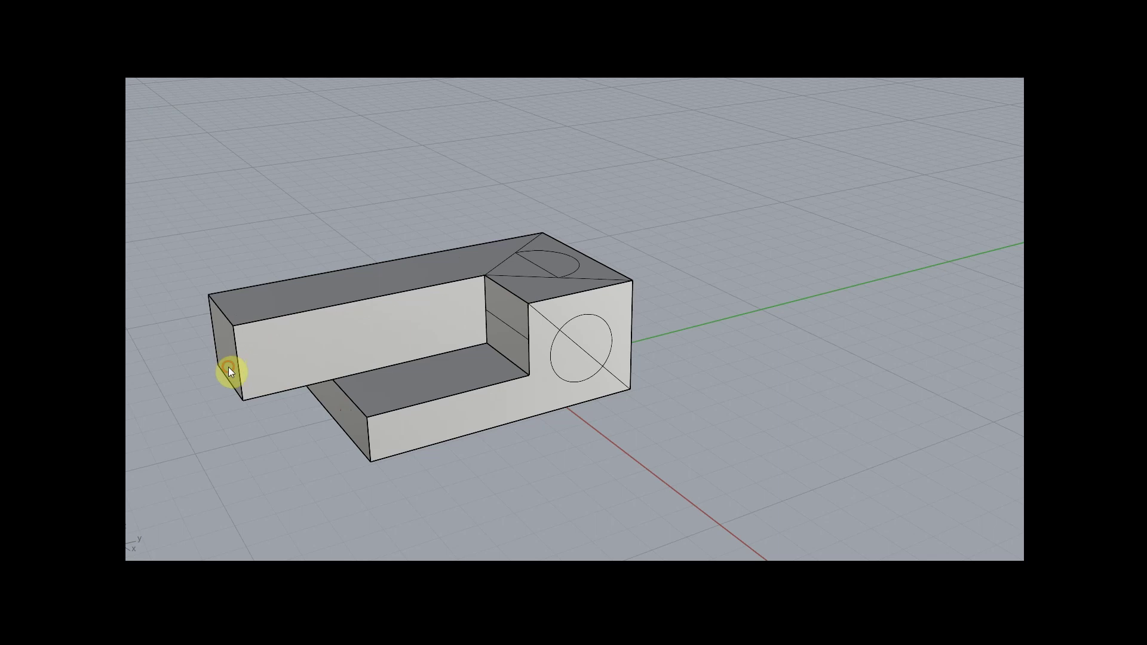
left_click(500, 334, "ctrl+shift")
left_click_drag(500, 335, 422, 346)
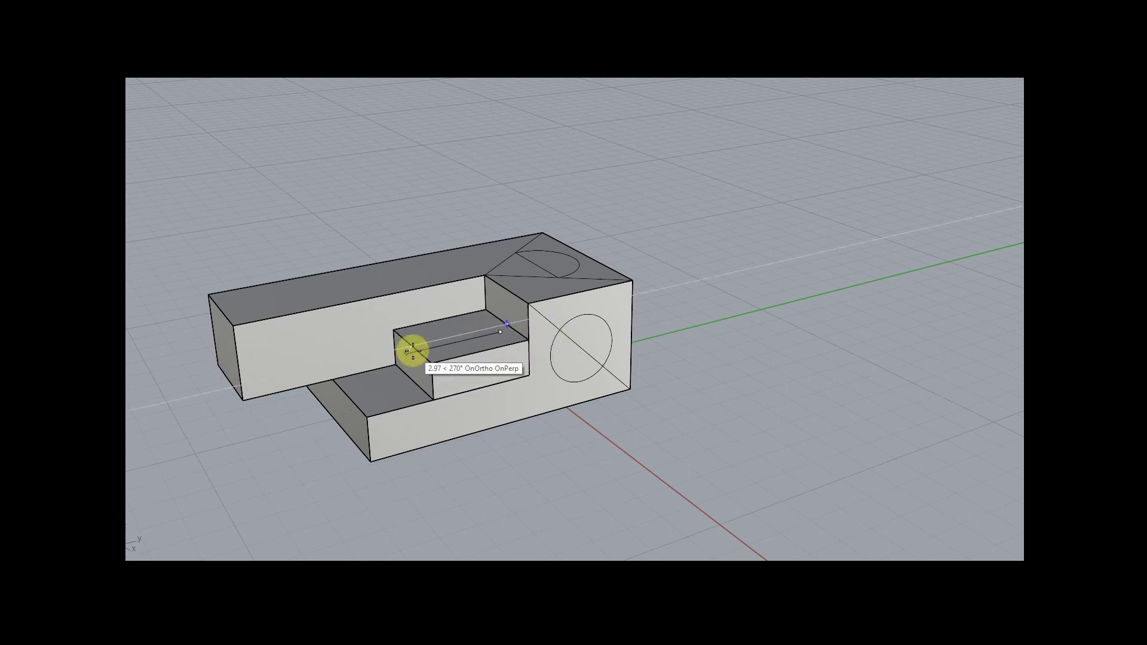
Pull the circle into a cylinder, double its length, and push the block's right face outward.
left_click(570, 359, "ctrl+shift")
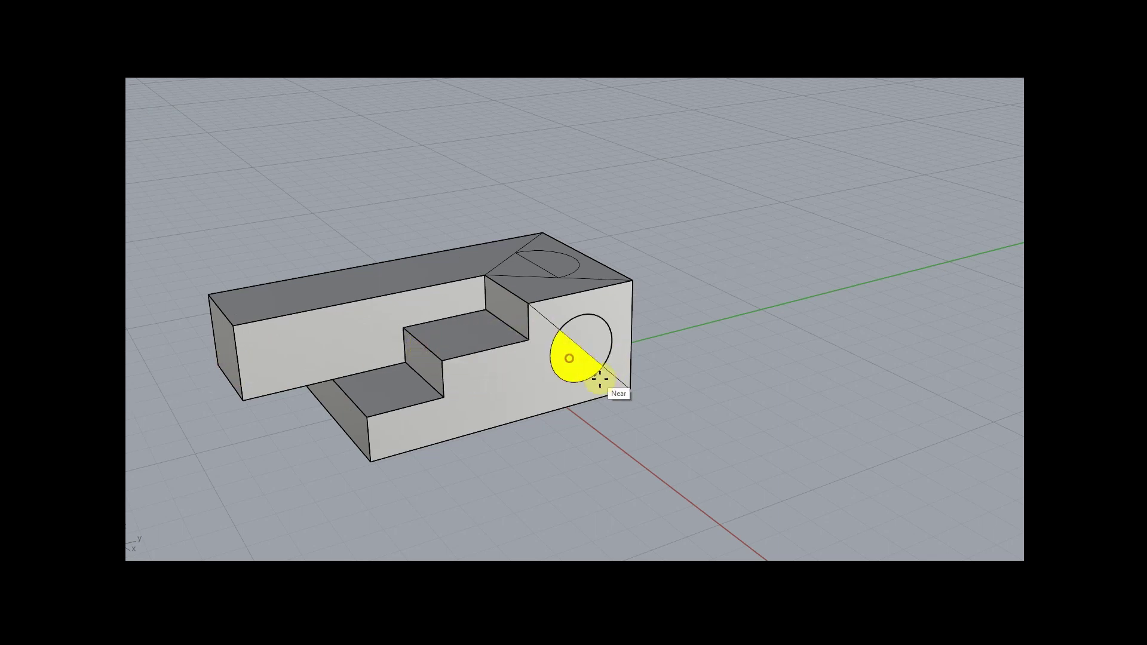
left_click_drag(568, 359, 658, 425)
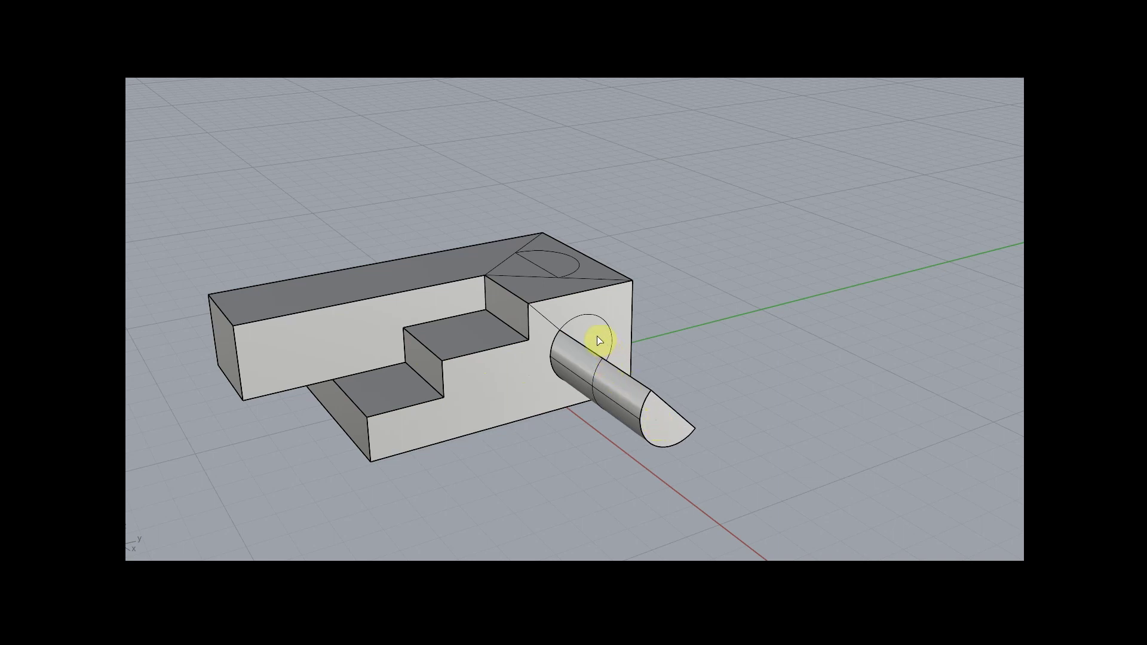
left_click(592, 340, "ctrl+shift")
left_click_drag(593, 339, 721, 429)
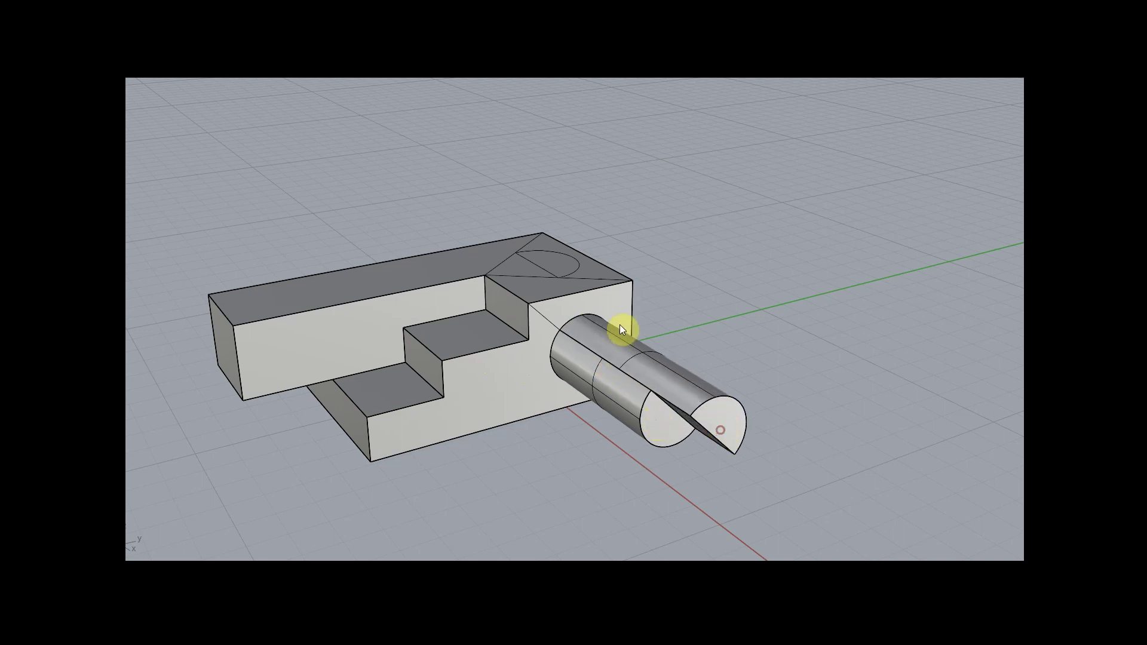
left_click_drag(615, 310, 661, 362, "ctrl+shift")
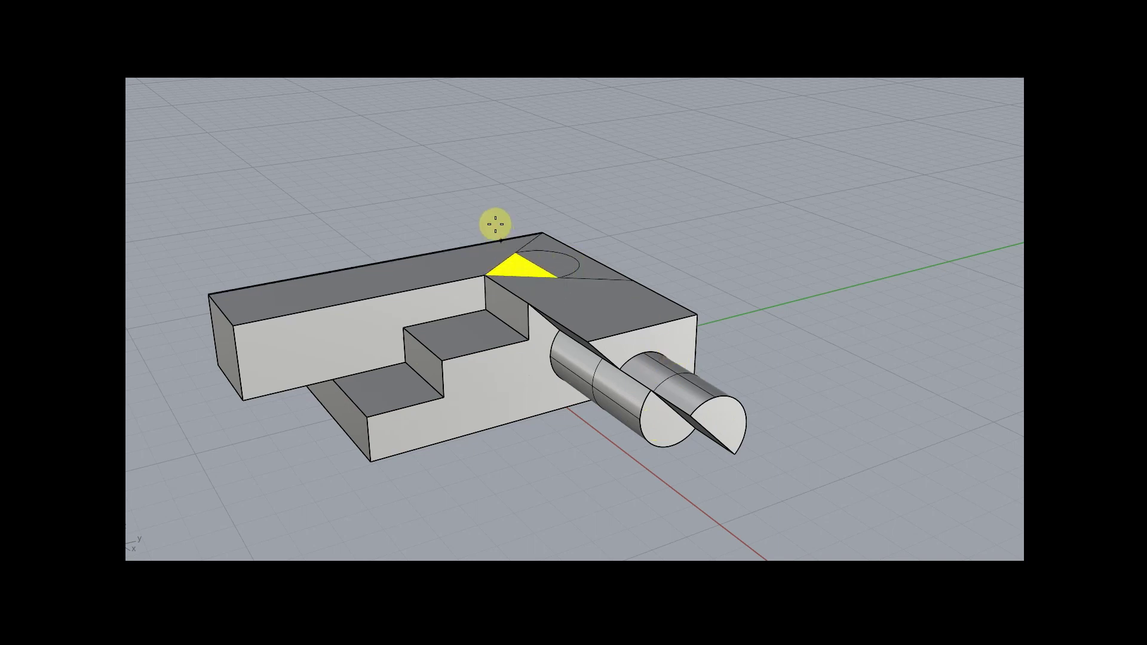
Raise both triangular top faces into tall prisms and pull the left prism's front face out.
left_click_drag(519, 267, 481, 162, "ctrl+shift")
left_click(591, 267, "ctrl+shift")
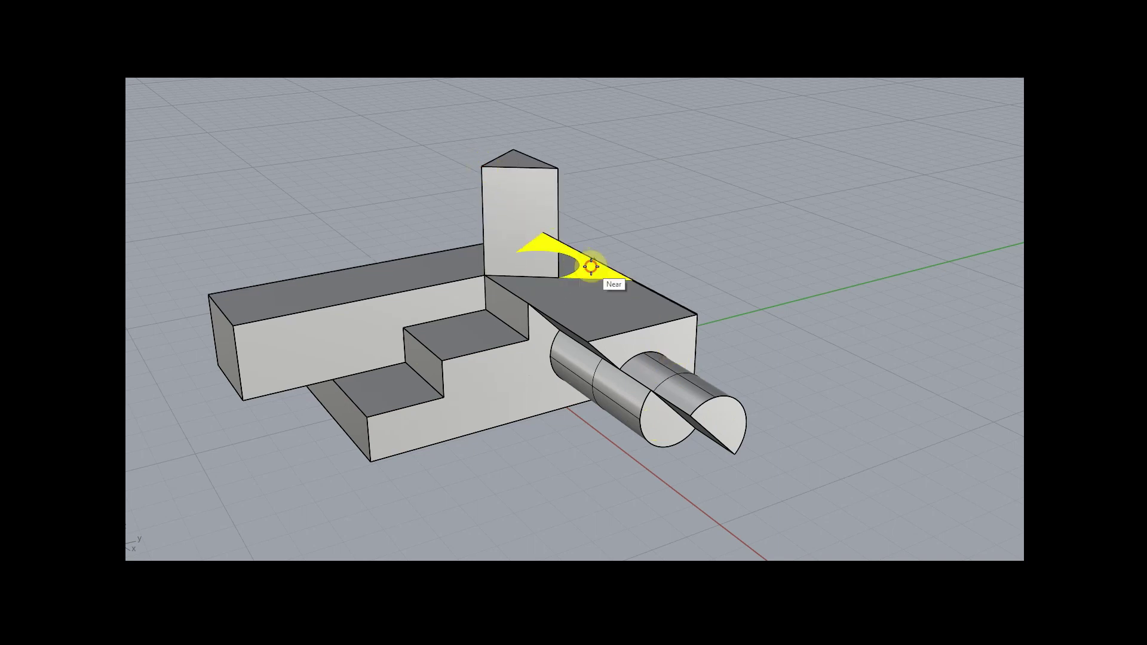
left_click_drag(589, 264, 557, 118, "ctrl+shift")
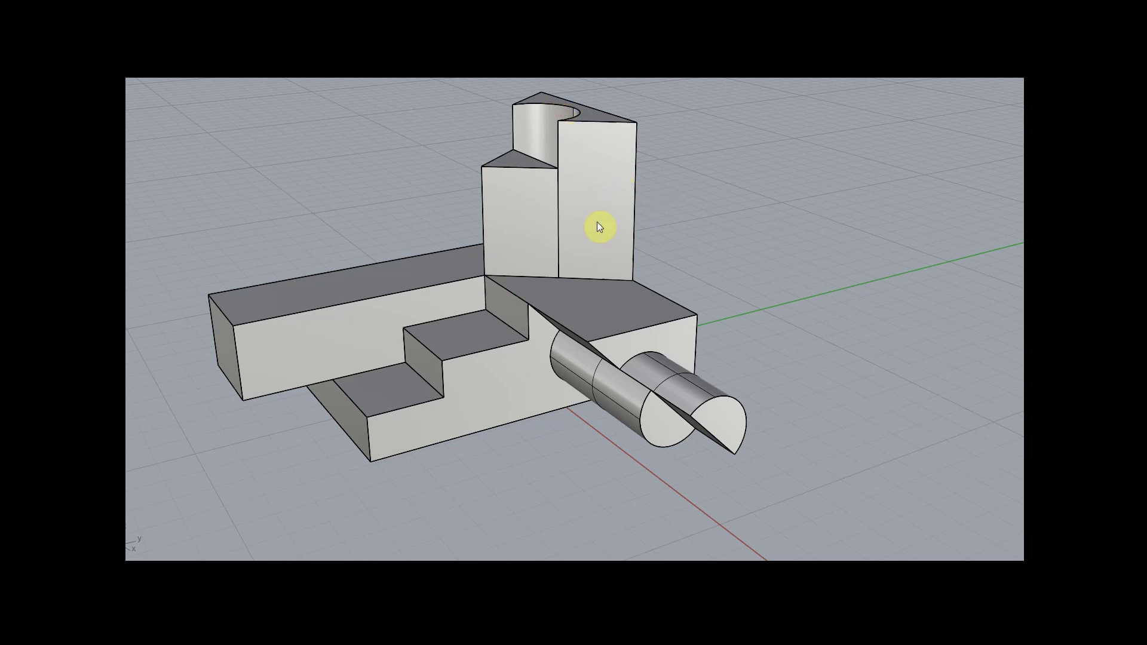
left_click(520, 224, "ctrl+shift")
mouse_move(521, 226)
left_mouse_down("ctrl+shift")
mouse_move(519, 274)
mouse_move(496, 266)
left_mouse_up("ctrl+shift")
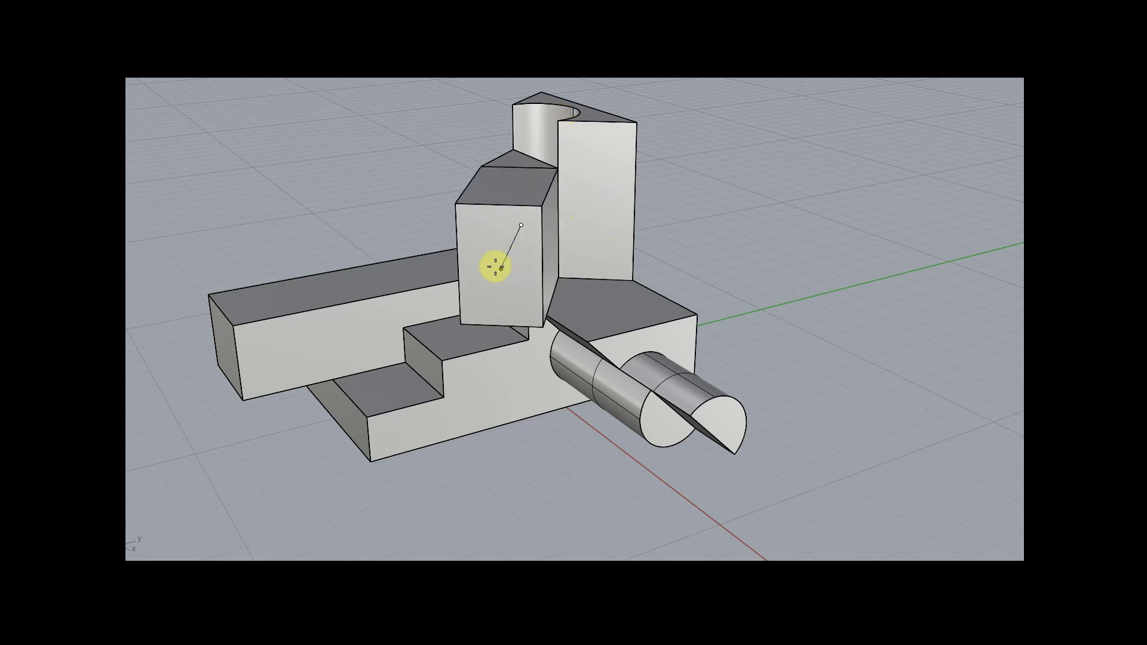
Widen the left block, flatten the cylinder's slanted end, and push the stepped block's face left.
left_click(545, 266, "ctrl+shift")
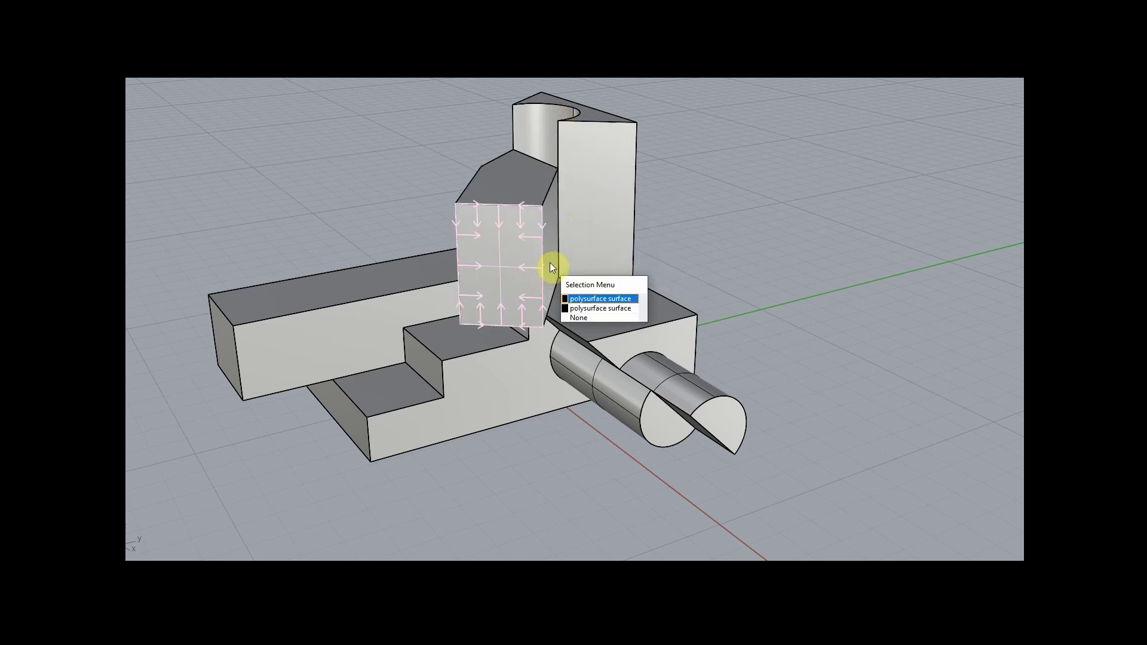
left_click(598, 305)
mouse_move(597, 306)
left_mouse_down("ctrl+shift")
mouse_move(622, 285)
mouse_move(609, 284)
left_mouse_up("ctrl+shift")
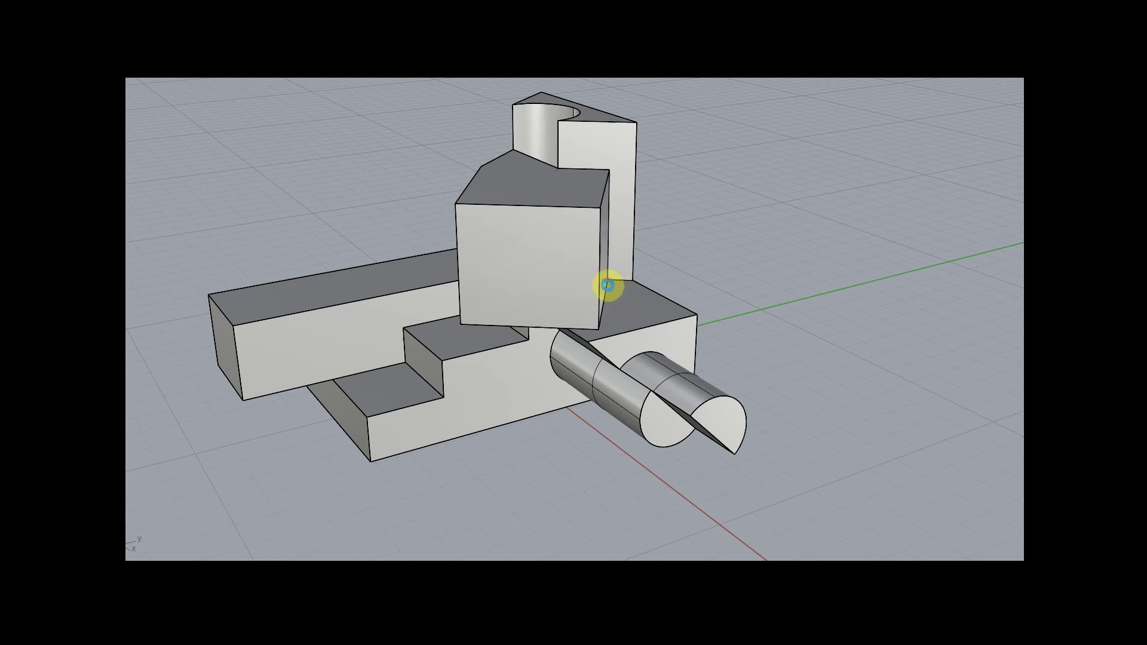
left_click_drag(659, 412, 686, 418, "ctrl+shift")
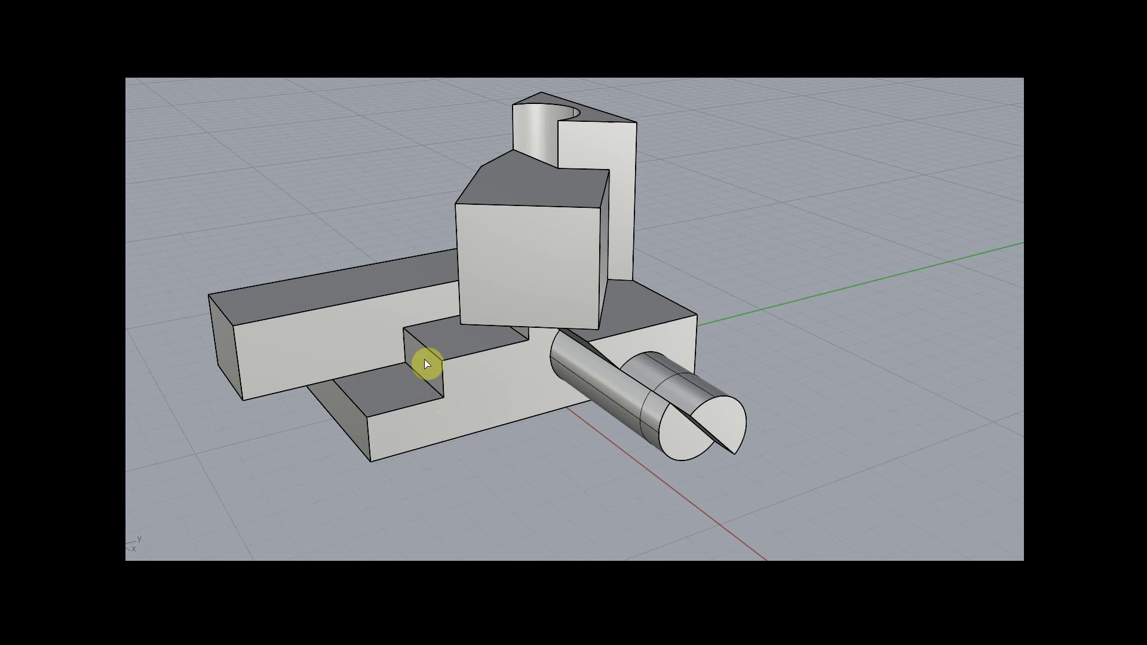
left_click_drag(424, 360, 386, 368, "ctrl+shift")
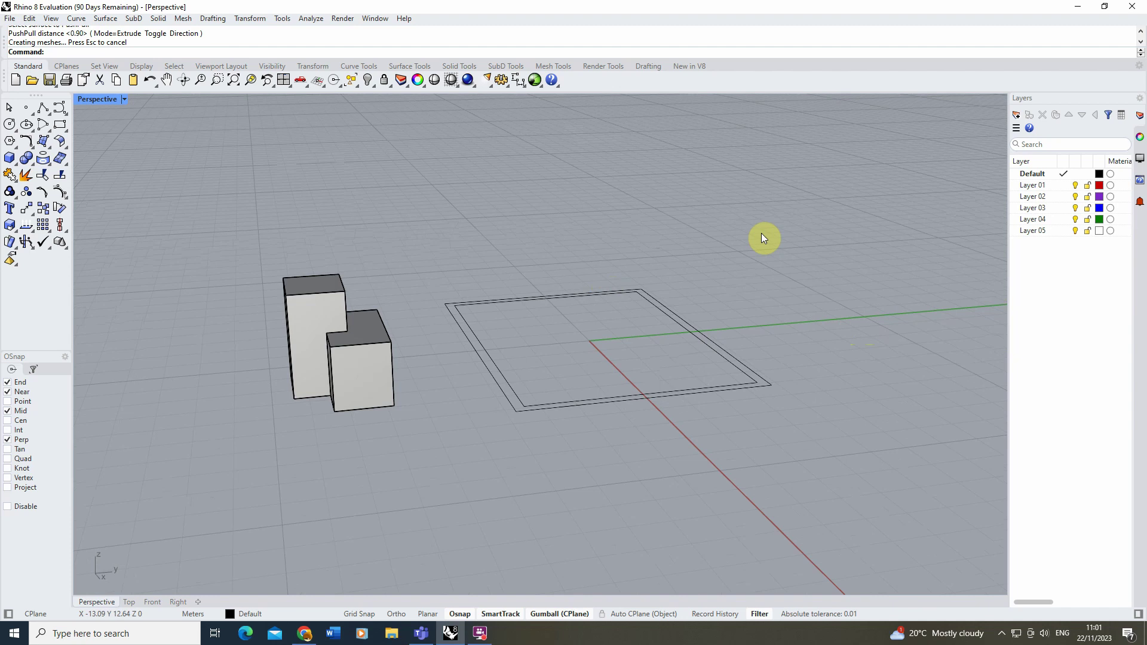
scroll(680, 315, "up", 2)
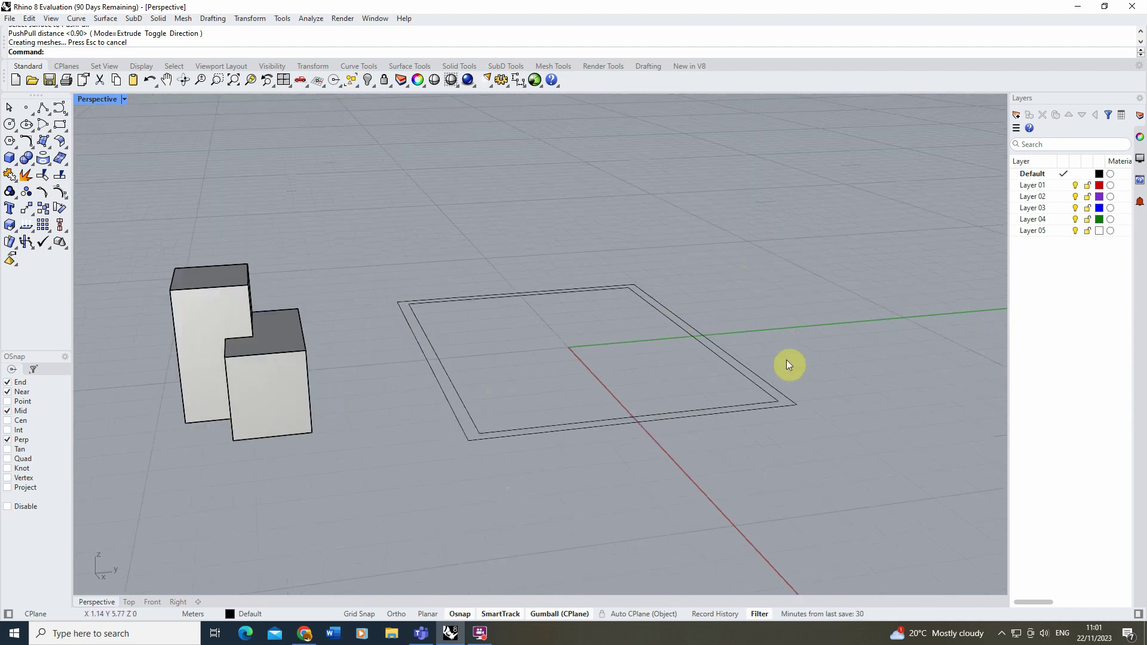
Extrude the square curve and its offset 3 m upward as solid walls.
right_click_drag(451, 414, 472, 420)
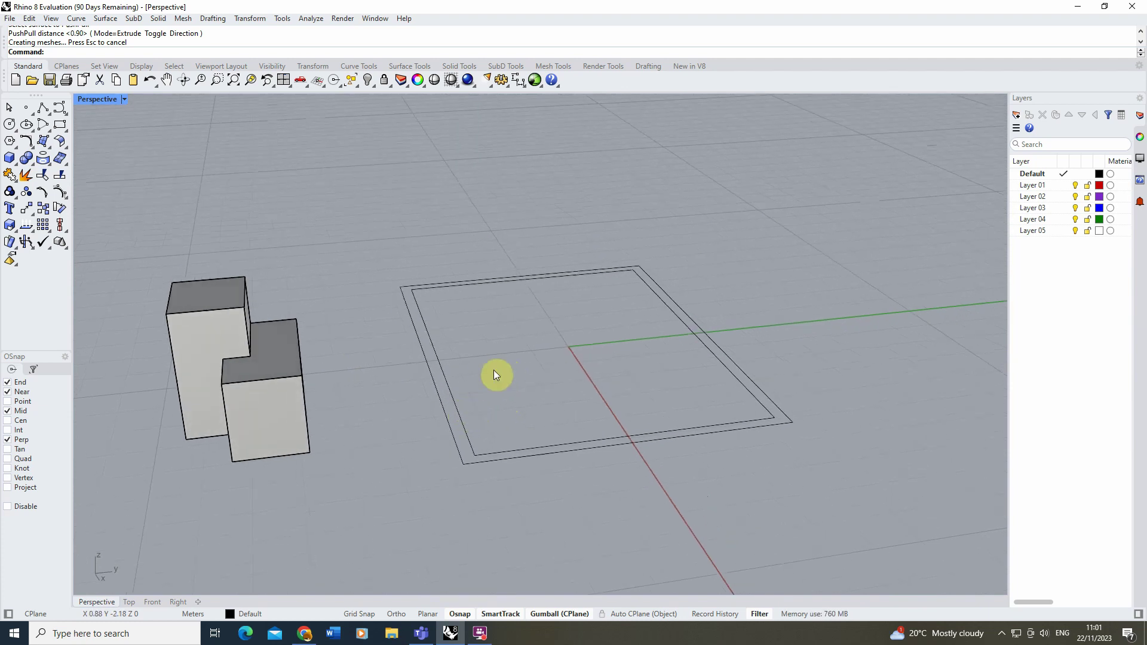
left_click_drag(487, 395, 417, 422)
type("Ext")
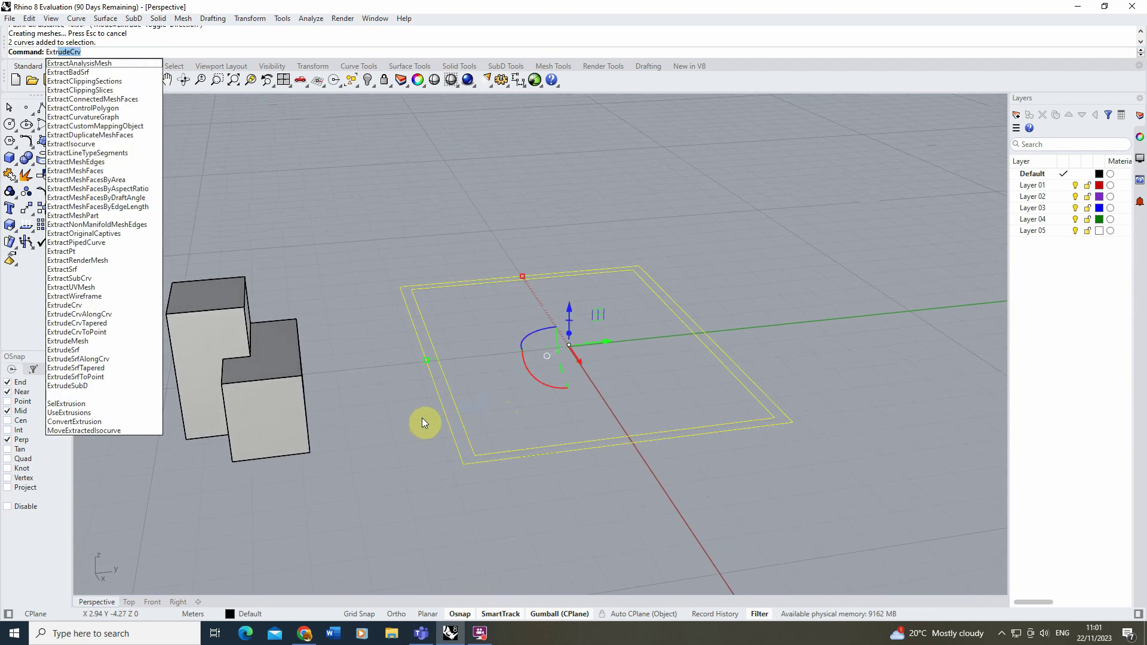
key("Return")
right_click_drag(423, 418, 400, 287)
type("3")
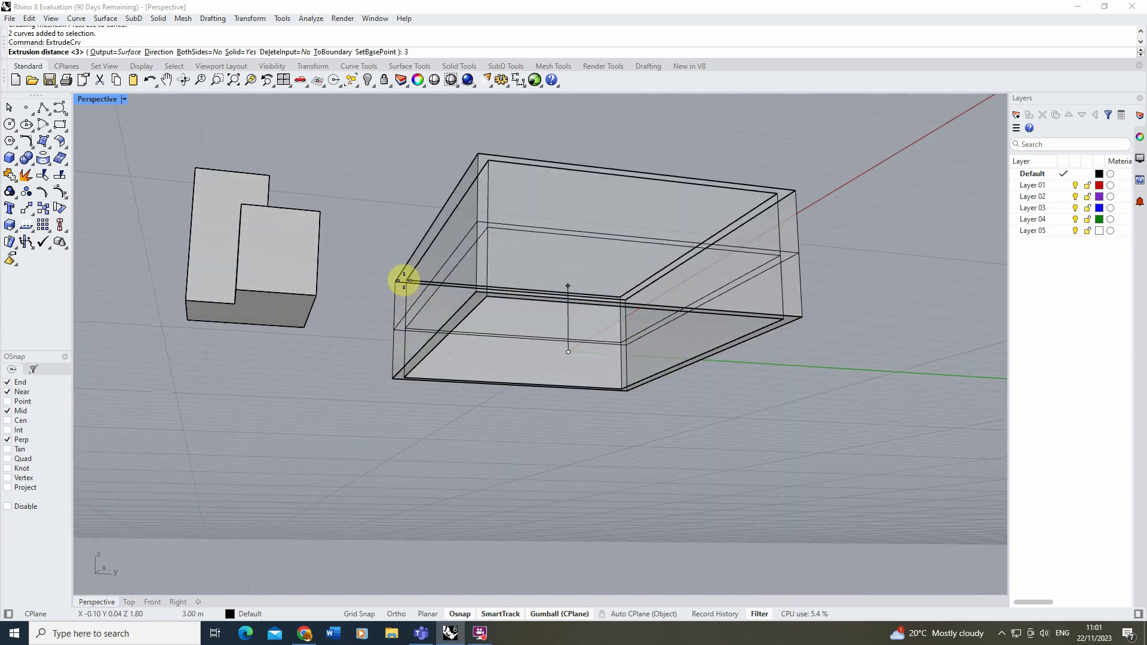
key("Return")
mouse_move(403, 280)
right_mouse_down()
mouse_move(404, 326)
mouse_move(368, 200)
mouse_move(583, 224)
mouse_move(487, 256)
mouse_move(465, 338)
right_mouse_up()
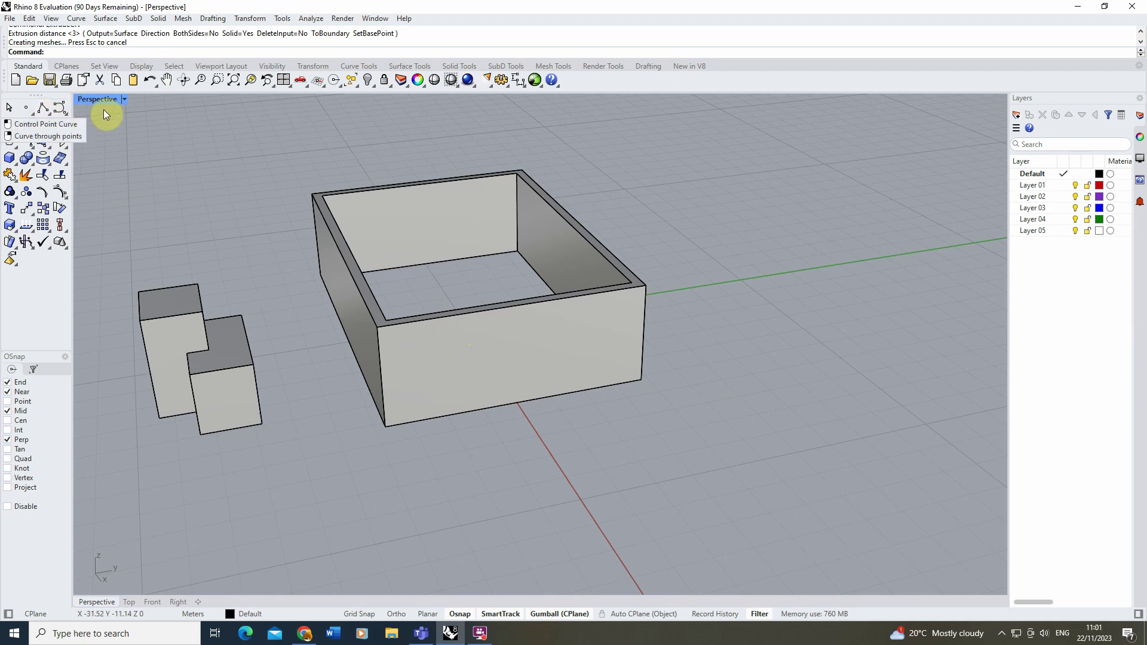
Draw a three-point door rectangle, 1 m wide and 2.1 m tall, from the front wall's bottom edge.
left_click(65, 133)
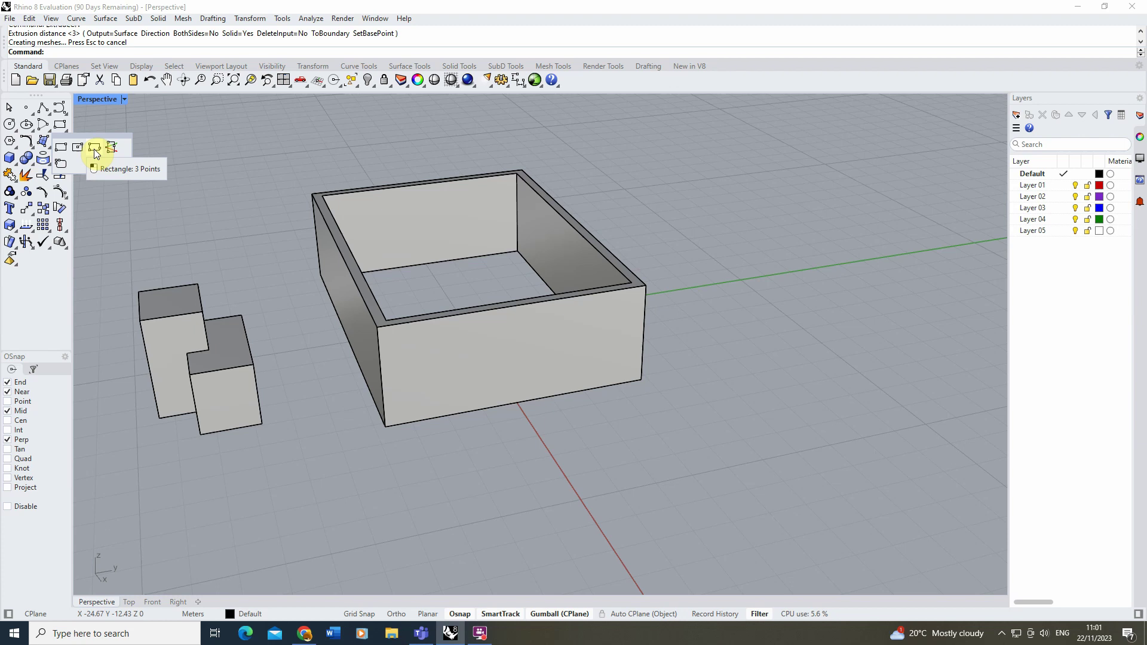
left_click(94, 152)
scroll(436, 427, "up", 2)
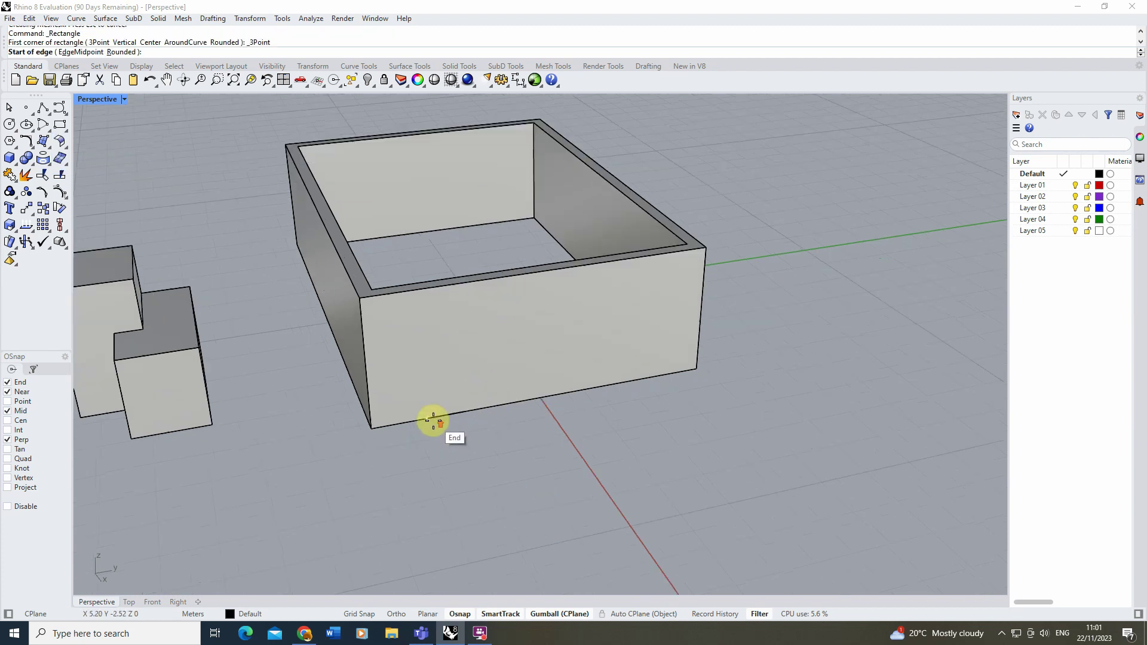
left_click(410, 422)
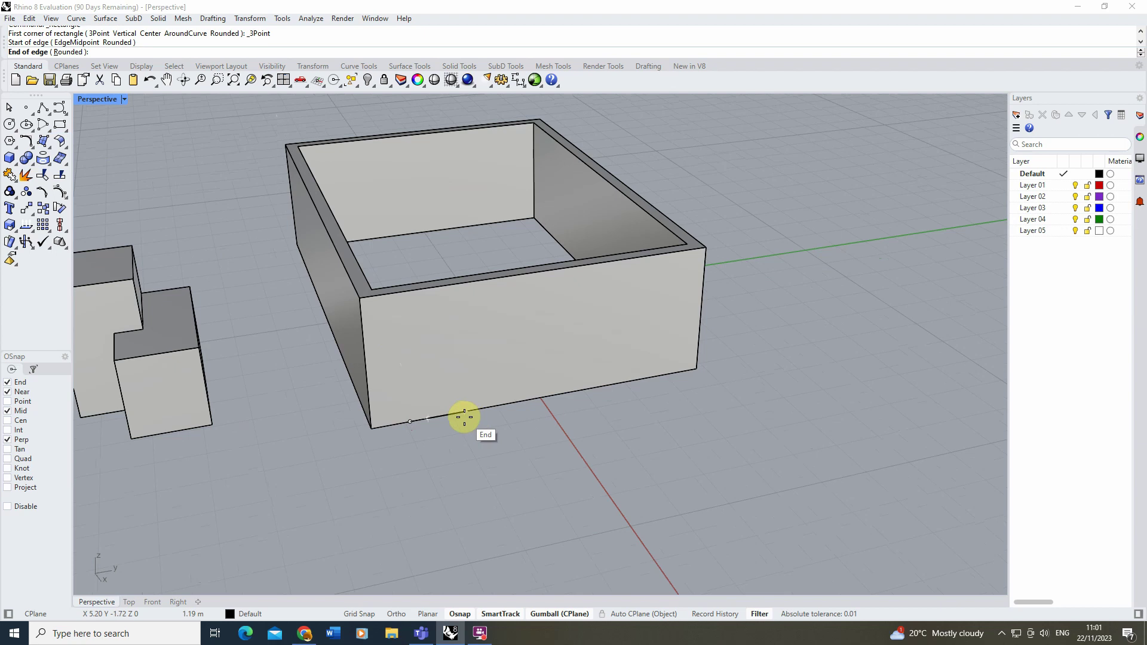
type("1")
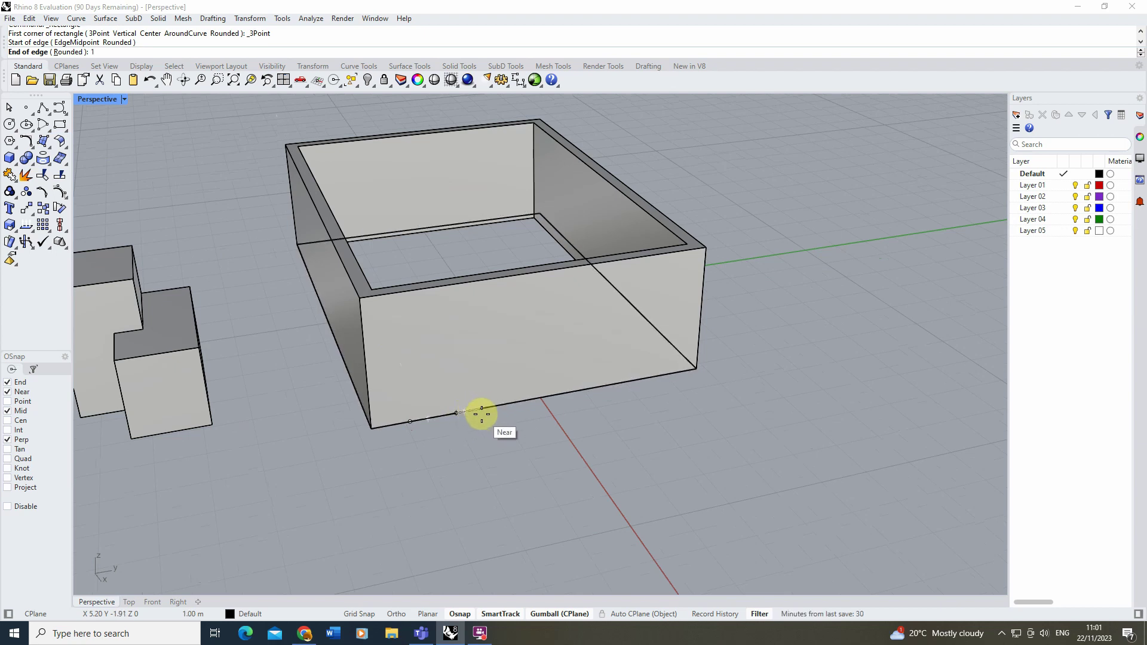
key("Return")
left_click(472, 413)
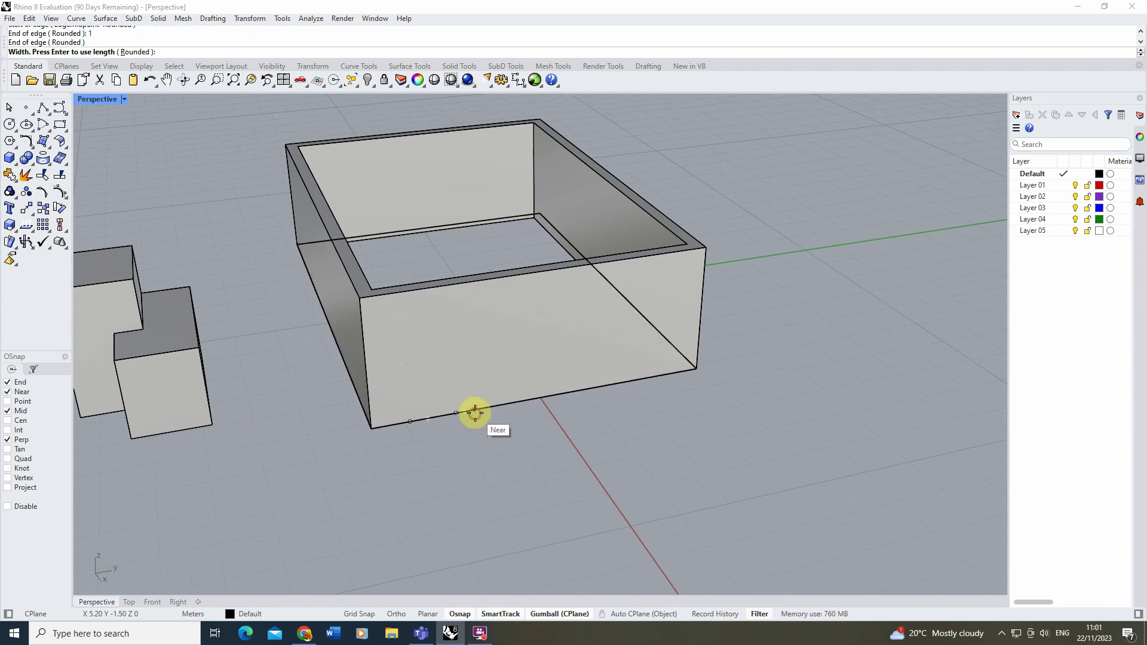
right_click_drag(422, 333, 441, 304)
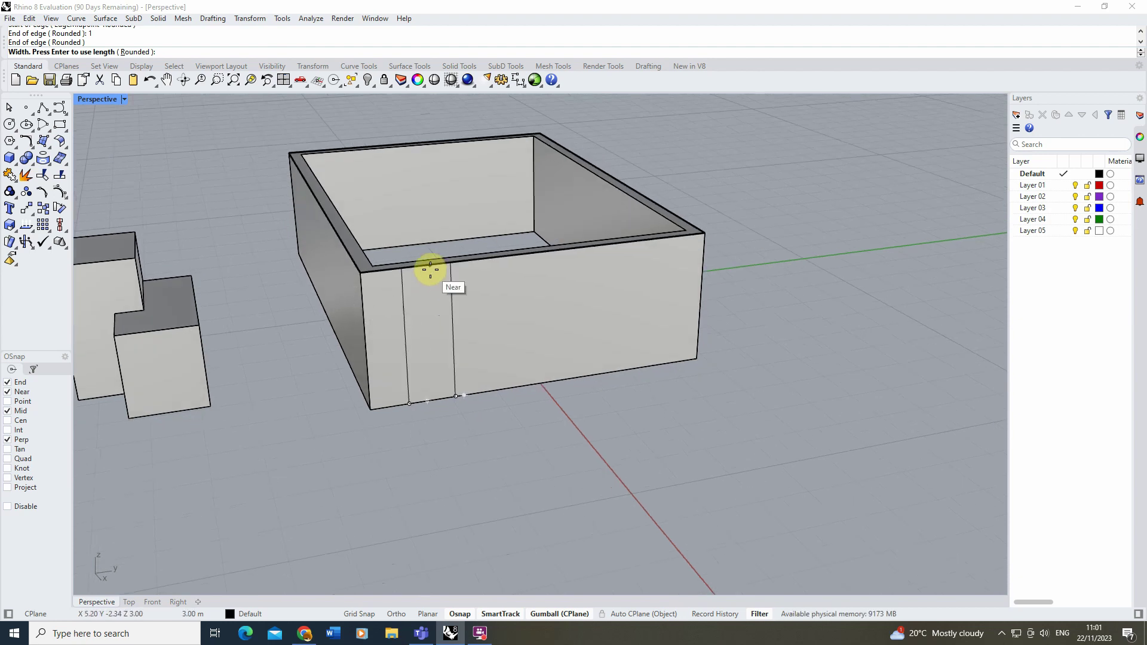
type("2.1")
key("Return")
mouse_move(430, 264)
right_mouse_down()
mouse_move(436, 290)
mouse_move(683, 344)
mouse_move(558, 320)
mouse_move(552, 345)
right_mouse_up()
type("Push")
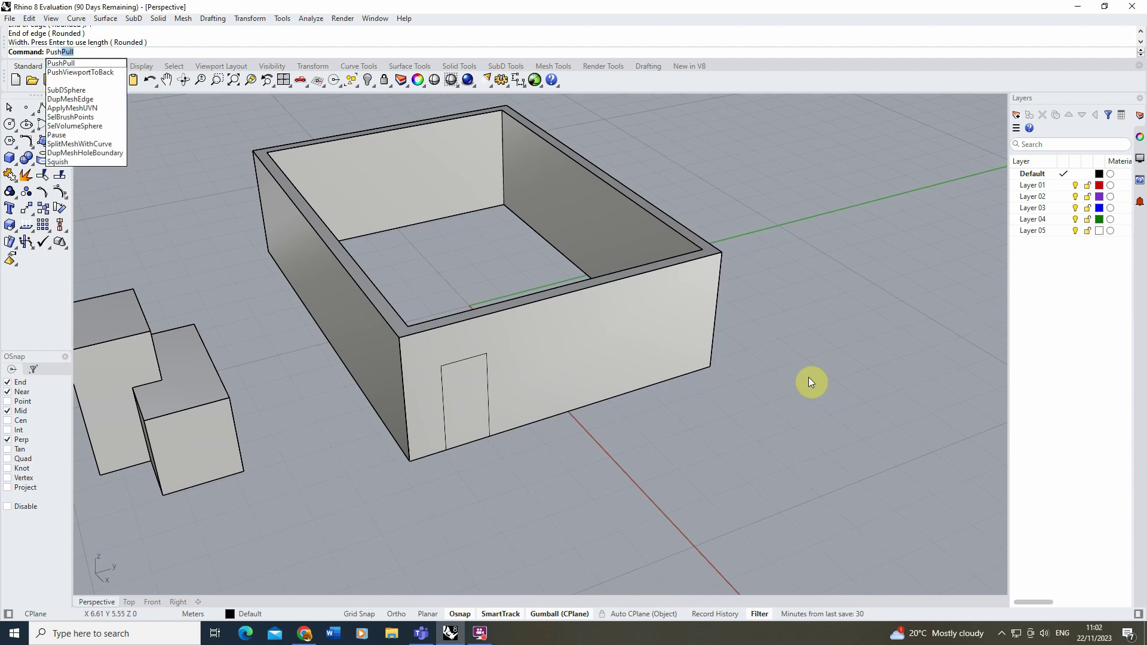
Push the door rectangle region through to the front wall's inner face.
left_click(92, 62)
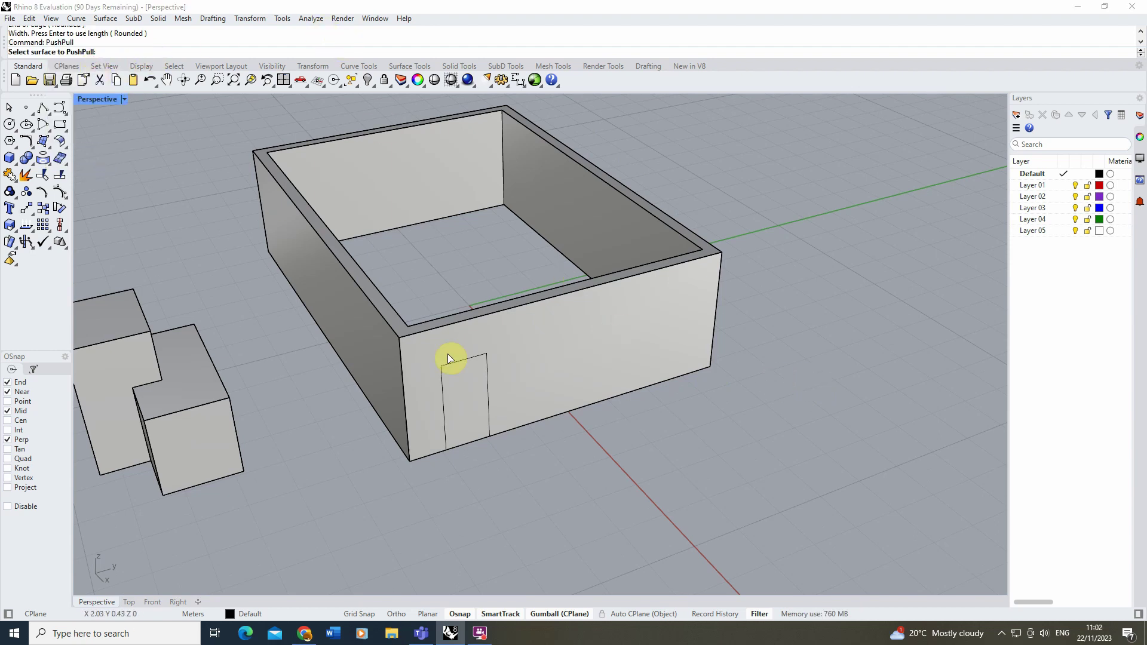
left_click(468, 400)
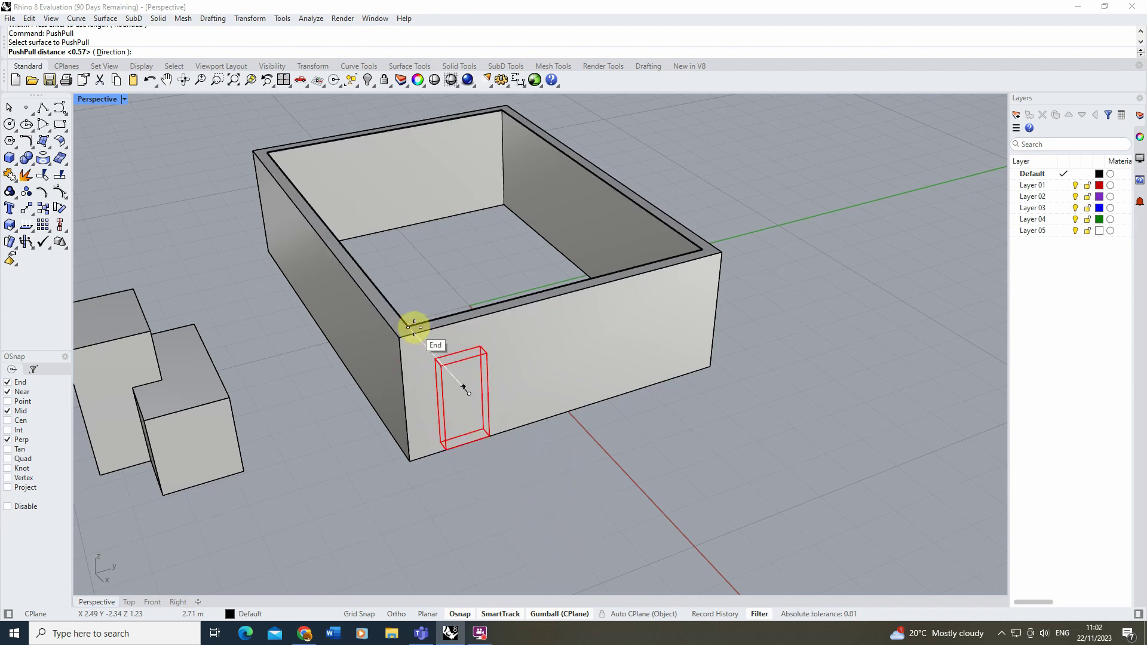
scroll(410, 326, "up", 3)
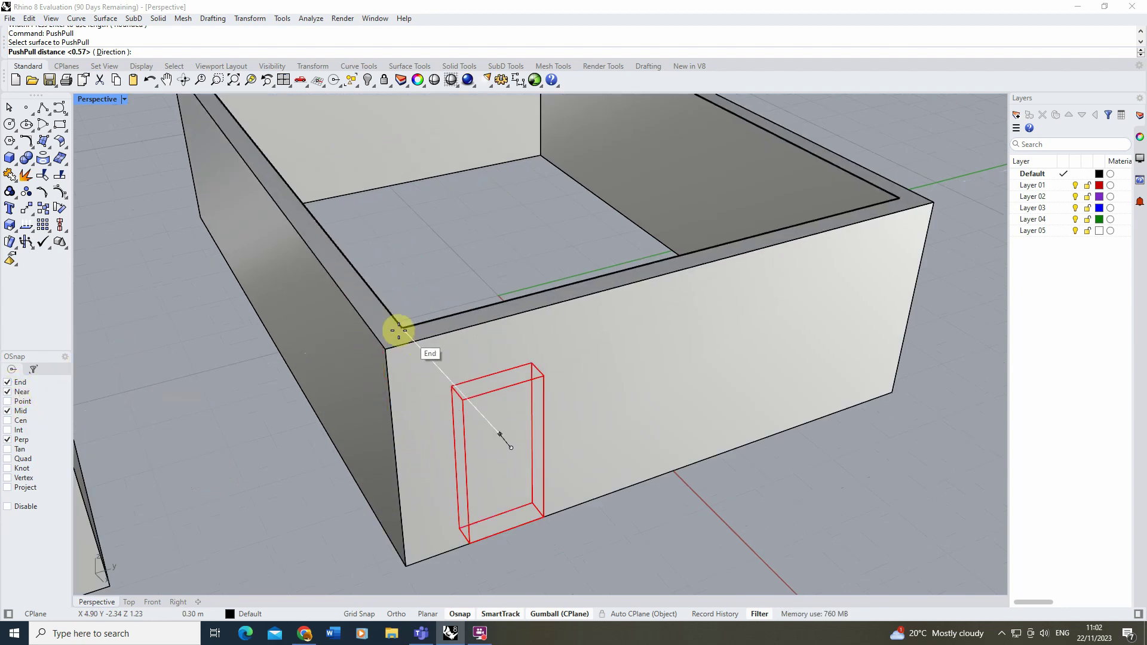
left_click(403, 327)
scroll(500, 387, "down", 5)
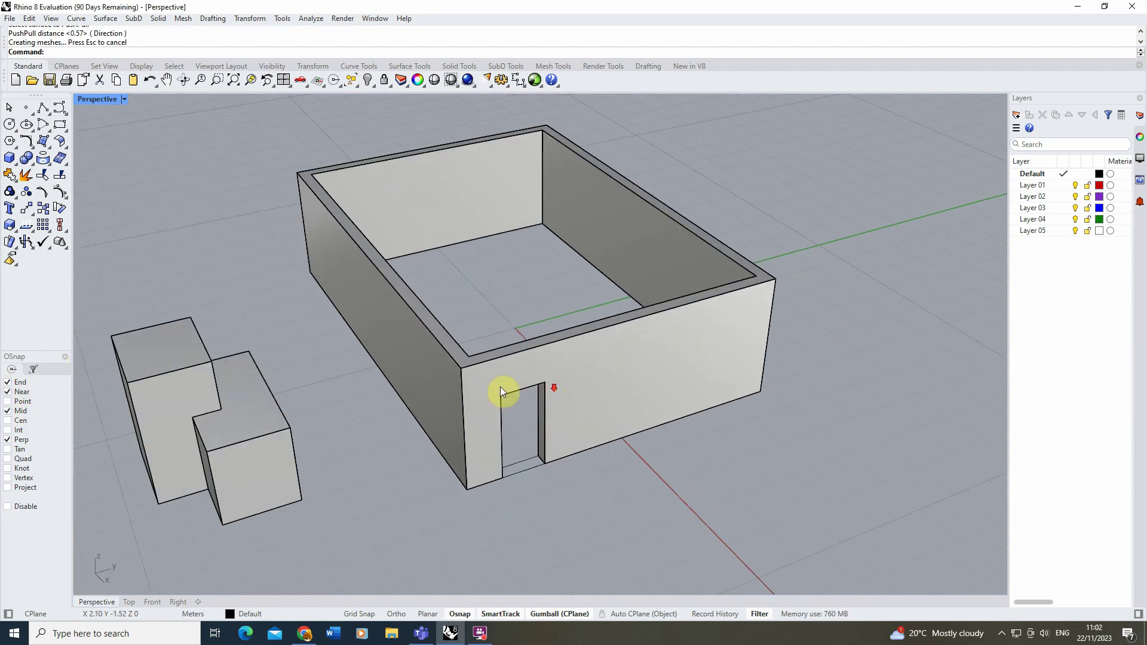
mouse_move(505, 389)
right_mouse_down()
mouse_move(430, 321)
mouse_move(574, 391)
right_mouse_up()
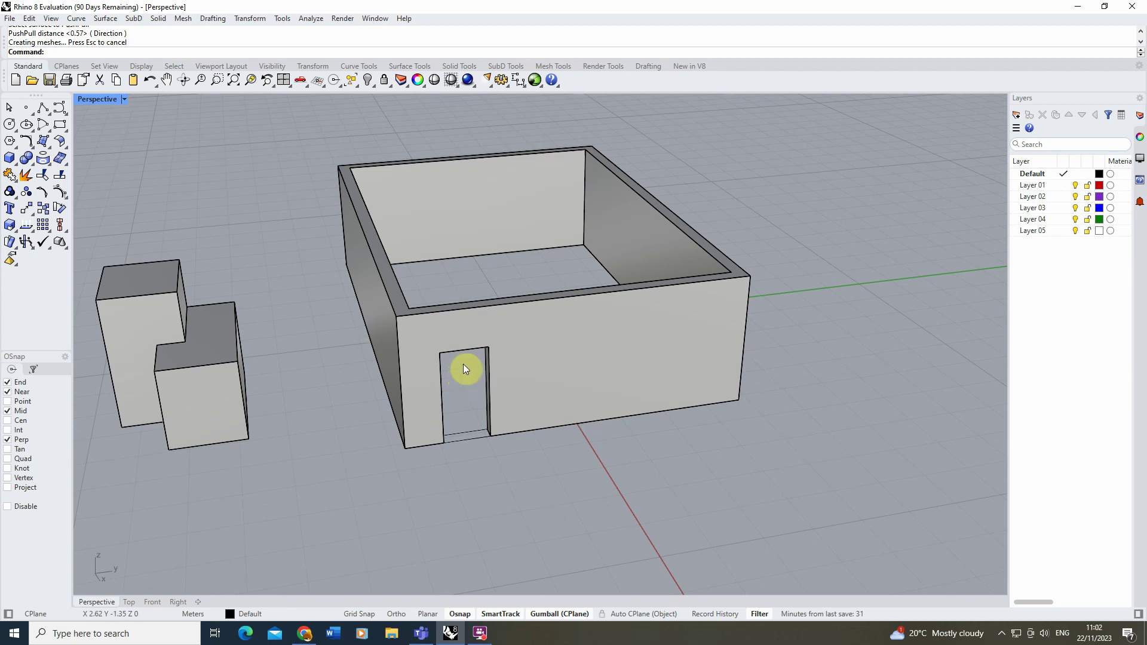
Draw a horizontal line from the door's top corner to the wall edge and copy it lower.
left_click(42, 108)
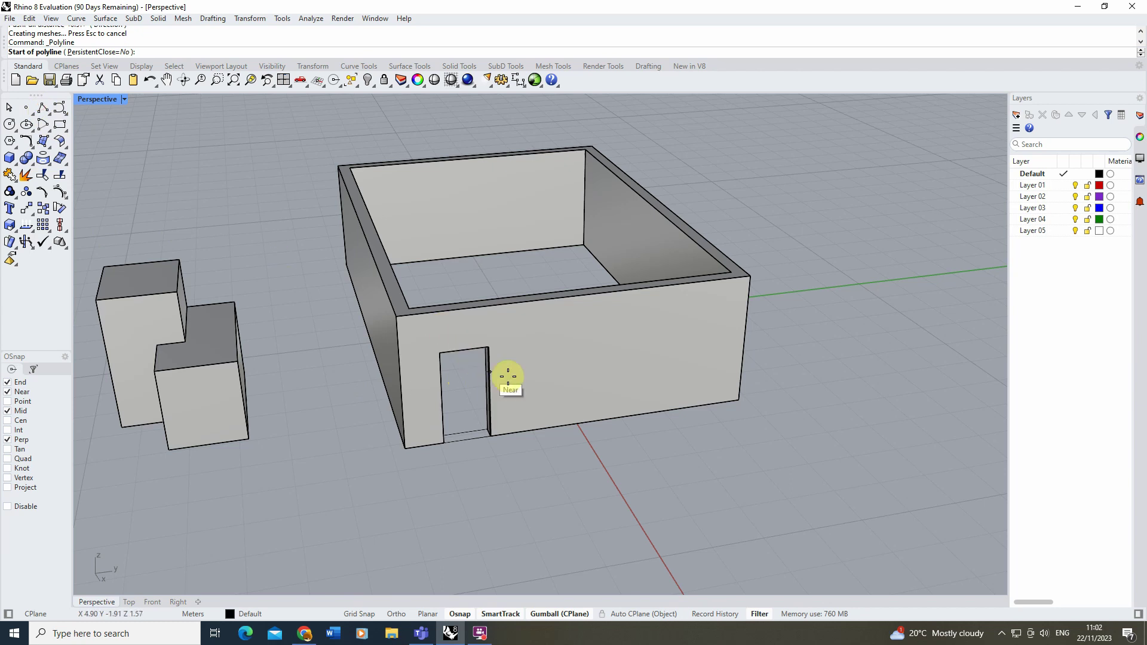
left_click(488, 348)
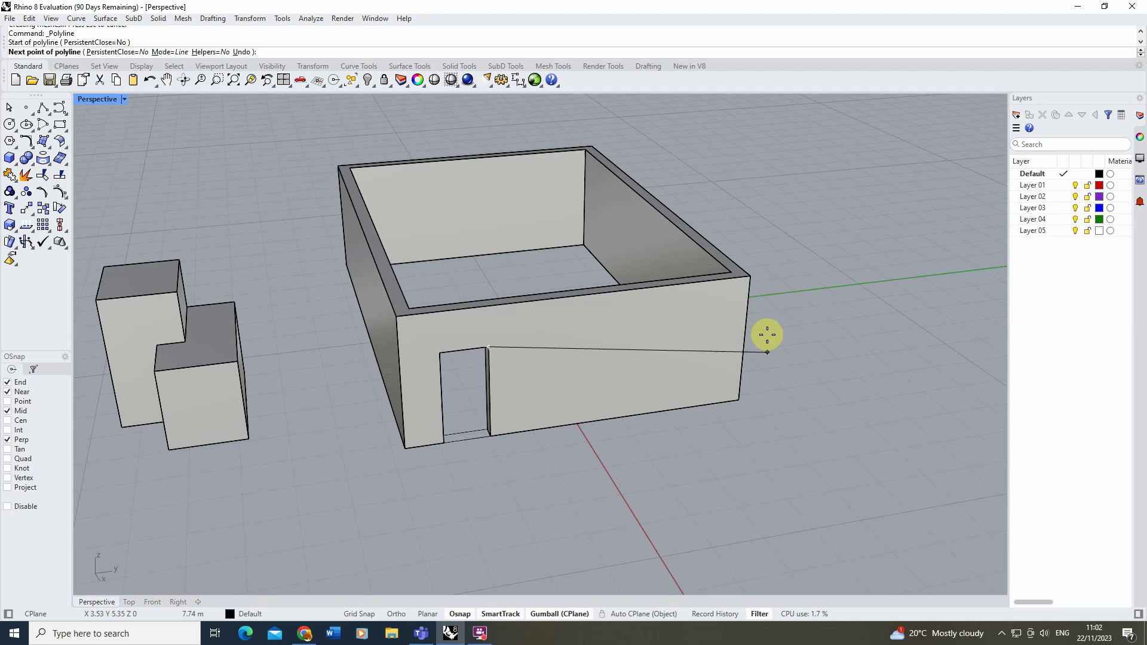
left_click(750, 318)
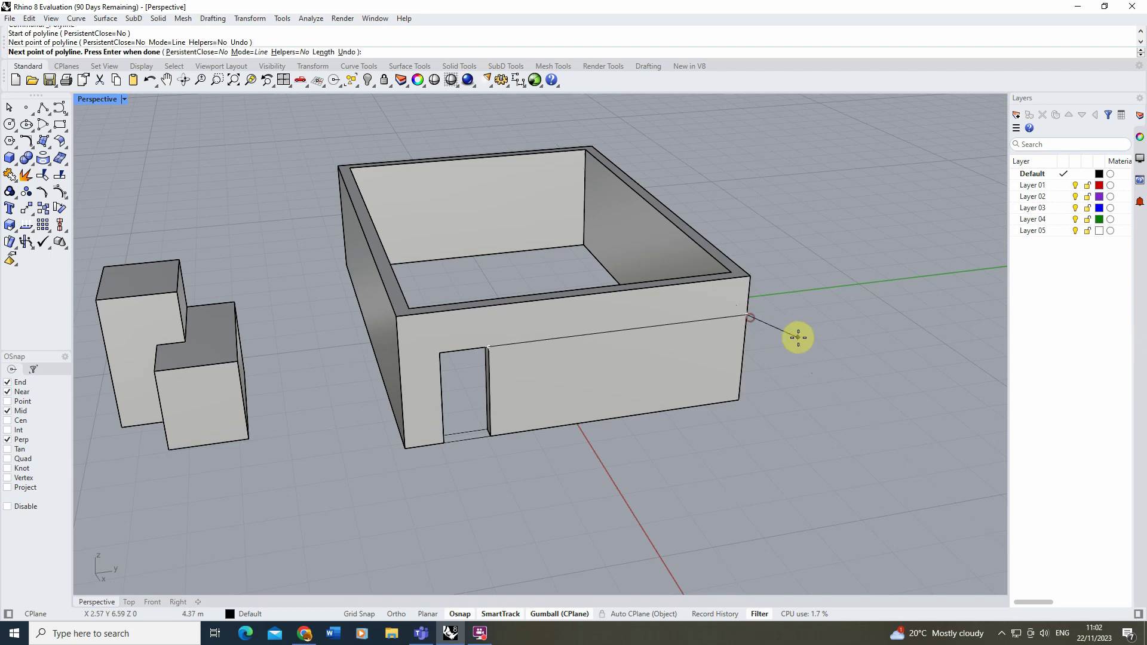
key("Return")
scroll(717, 341, "up", 3)
scroll(671, 322, "up", 3)
left_click(621, 312)
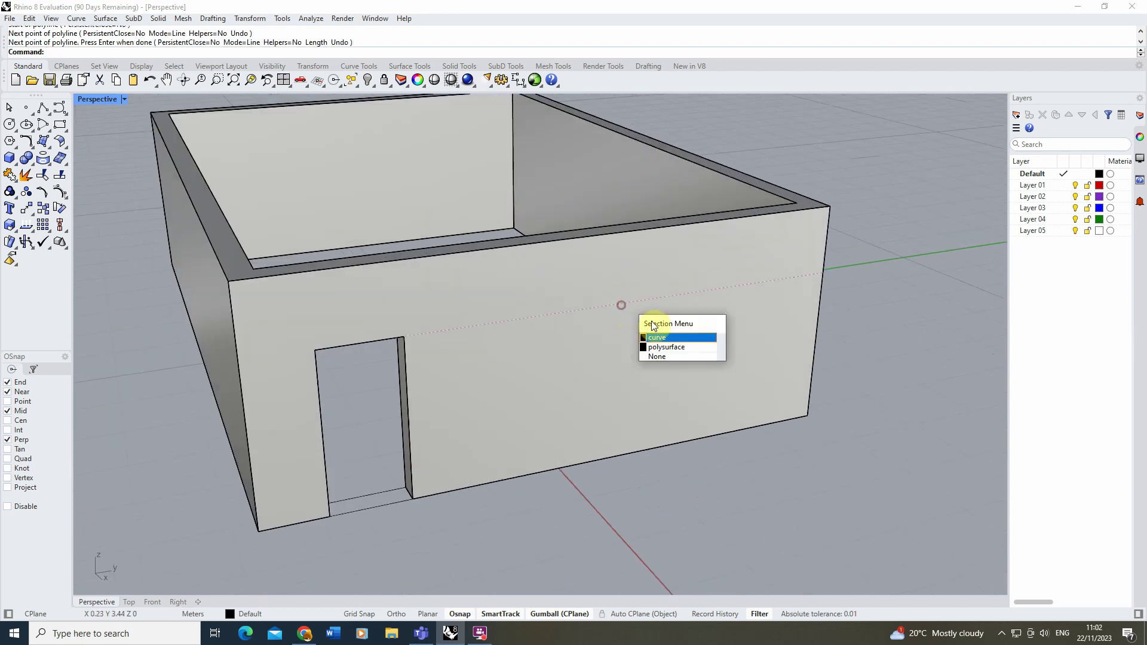
left_click(649, 327)
left_click(34, 210)
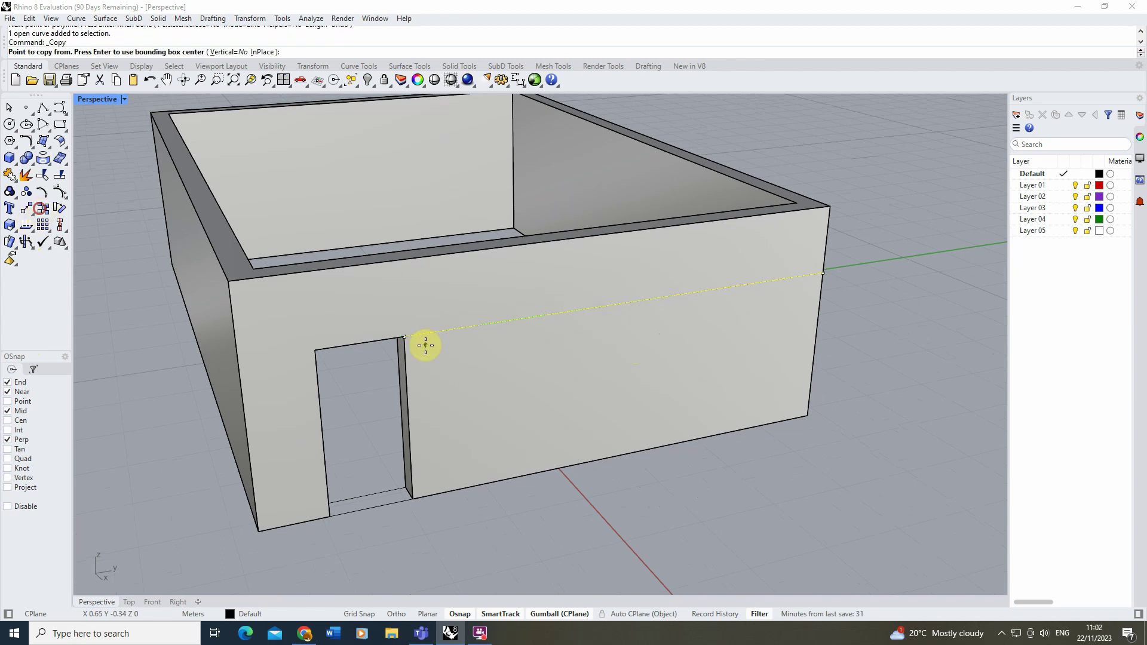
left_click(404, 339)
left_click(410, 435)
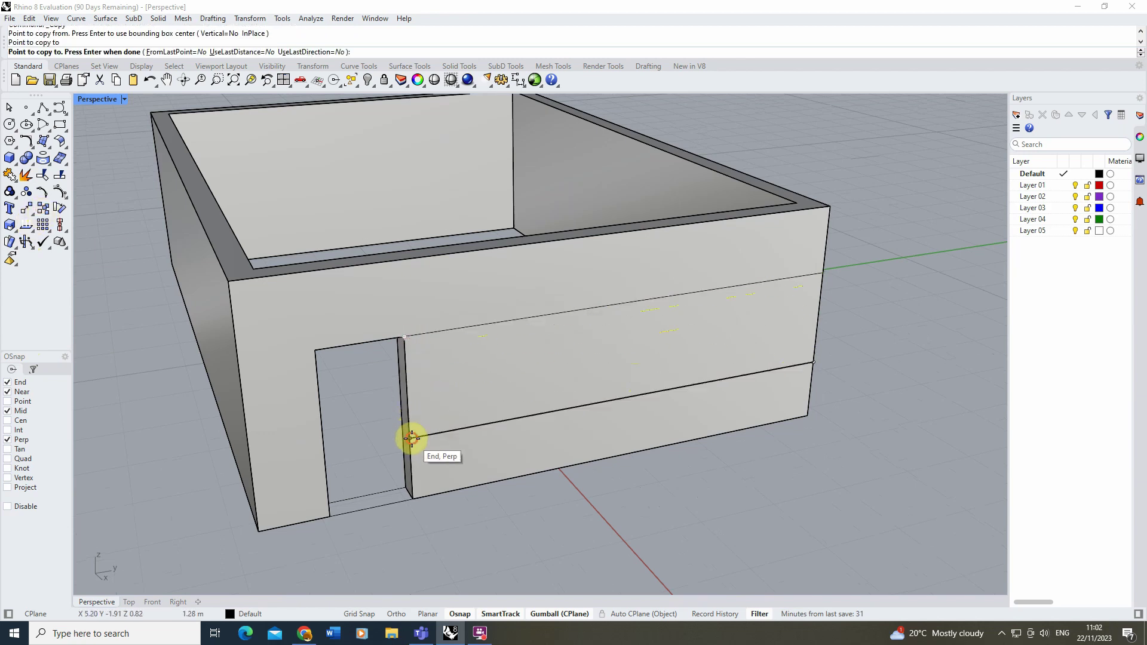
key("Return")
left_click(870, 336)
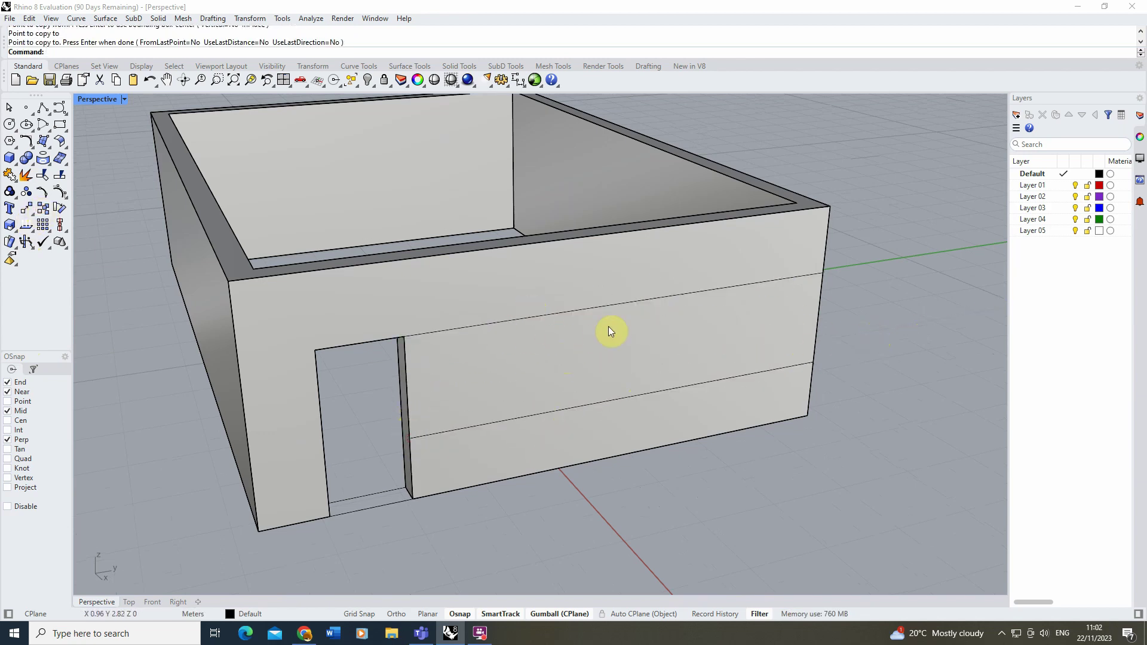
Draw a vertical line between the two horizontals and copy it at 1, 2, 3 and 4 m.
left_click(44, 108)
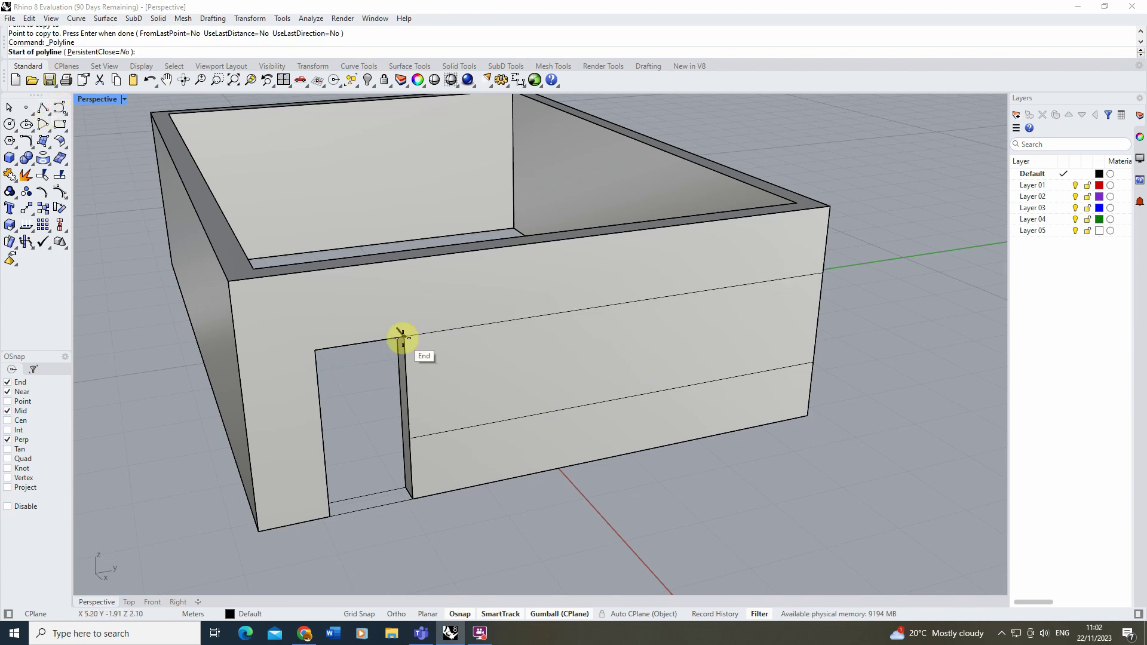
left_click(404, 337)
left_click(413, 441)
key("Return")
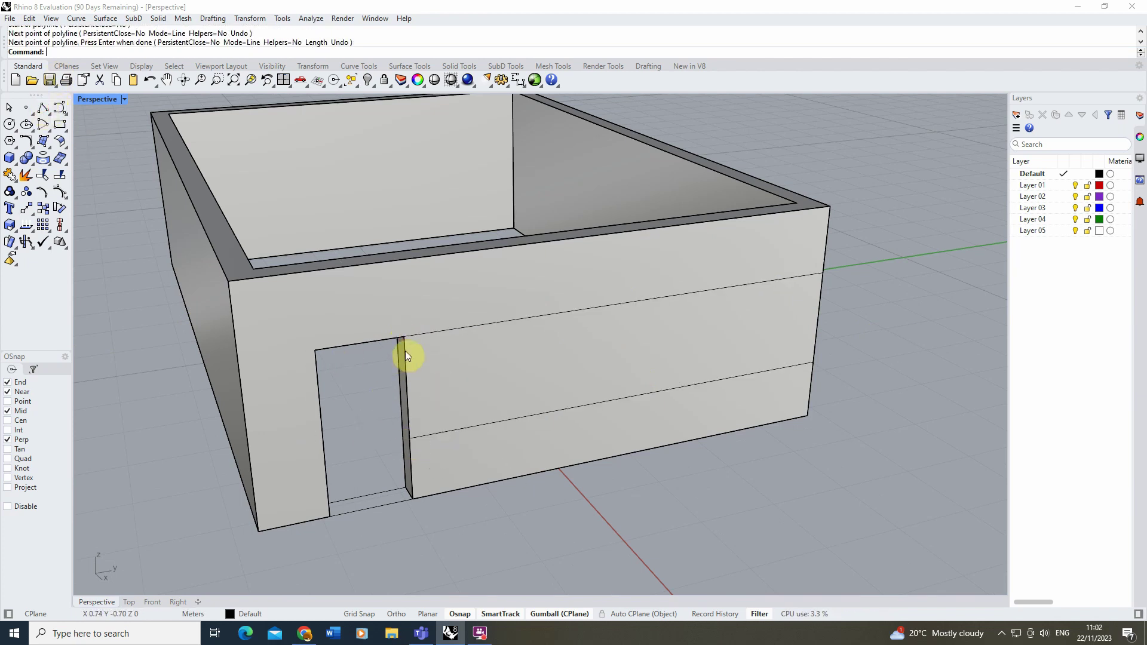
left_click(405, 352)
left_click(454, 391)
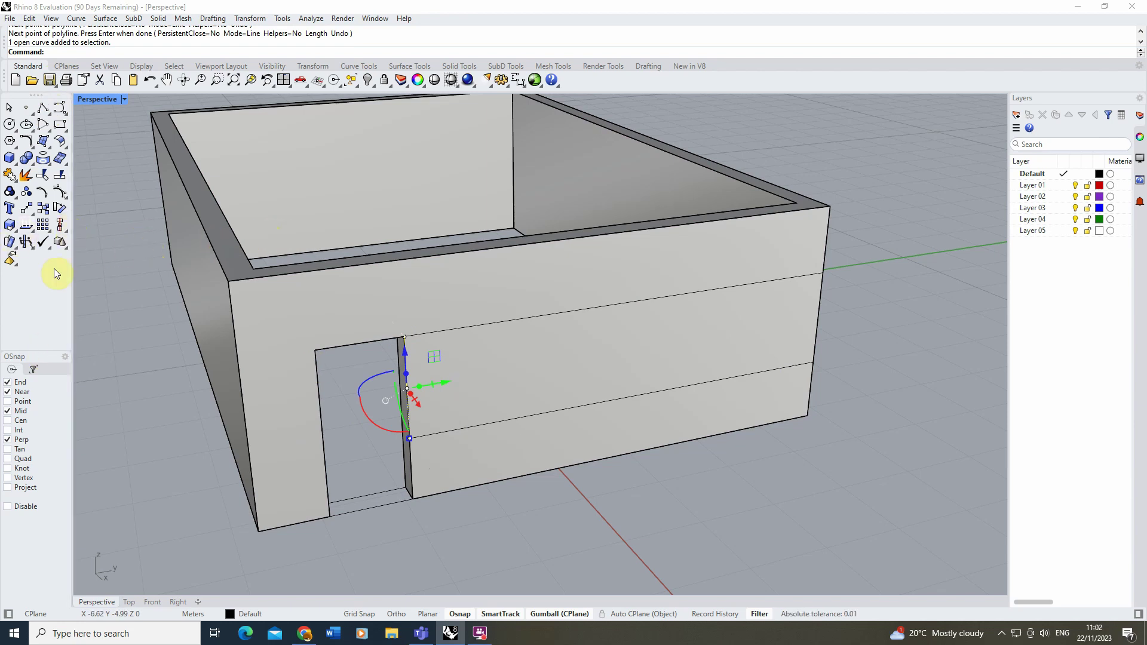
left_click(26, 208)
left_click(410, 442)
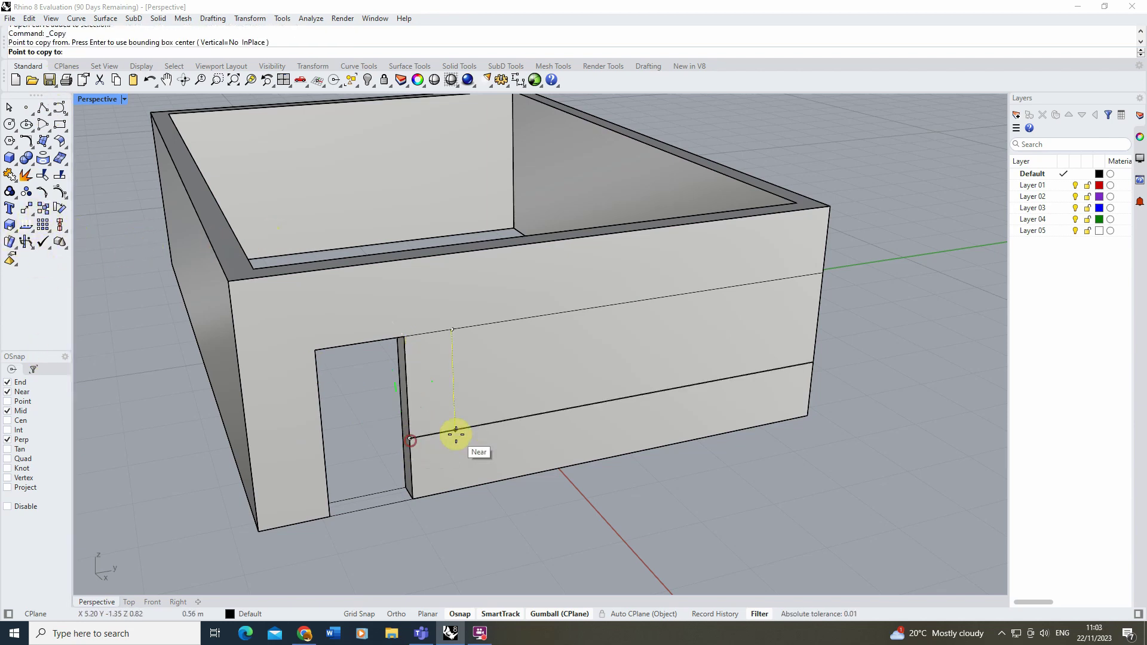
type("1")
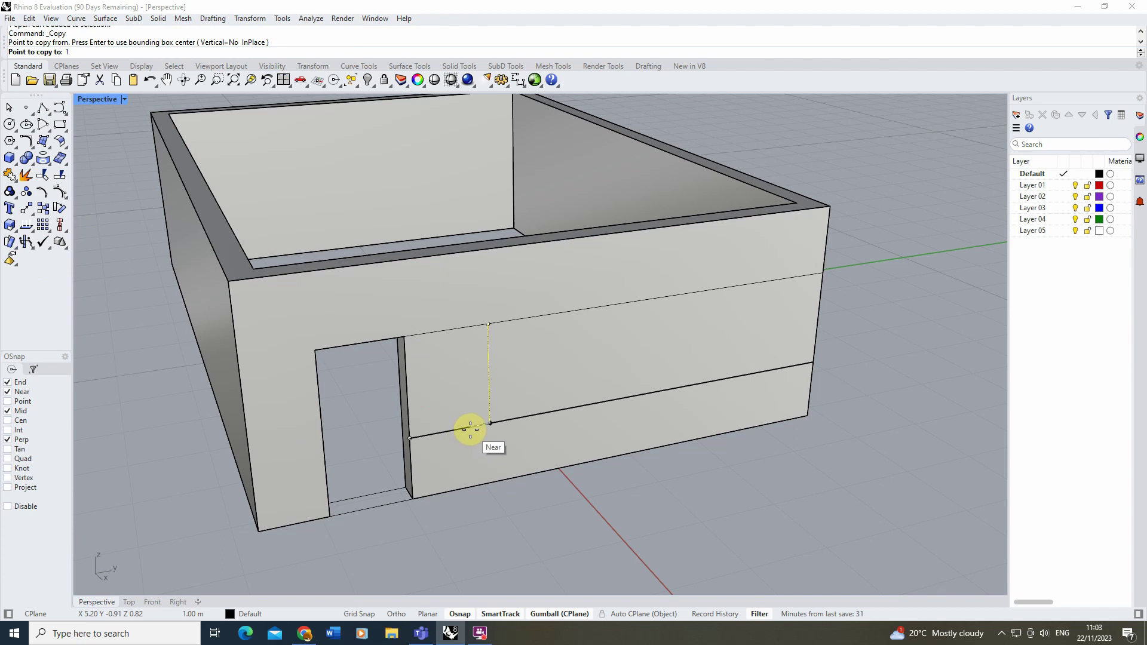
type("2")
key("Return")
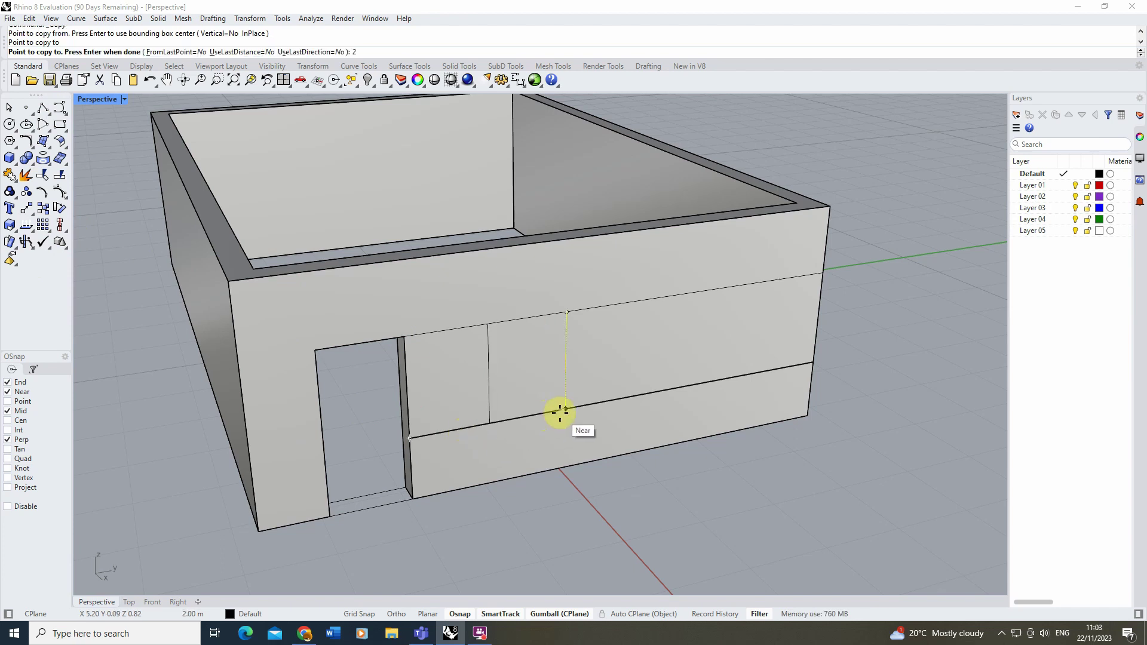
left_click(565, 409)
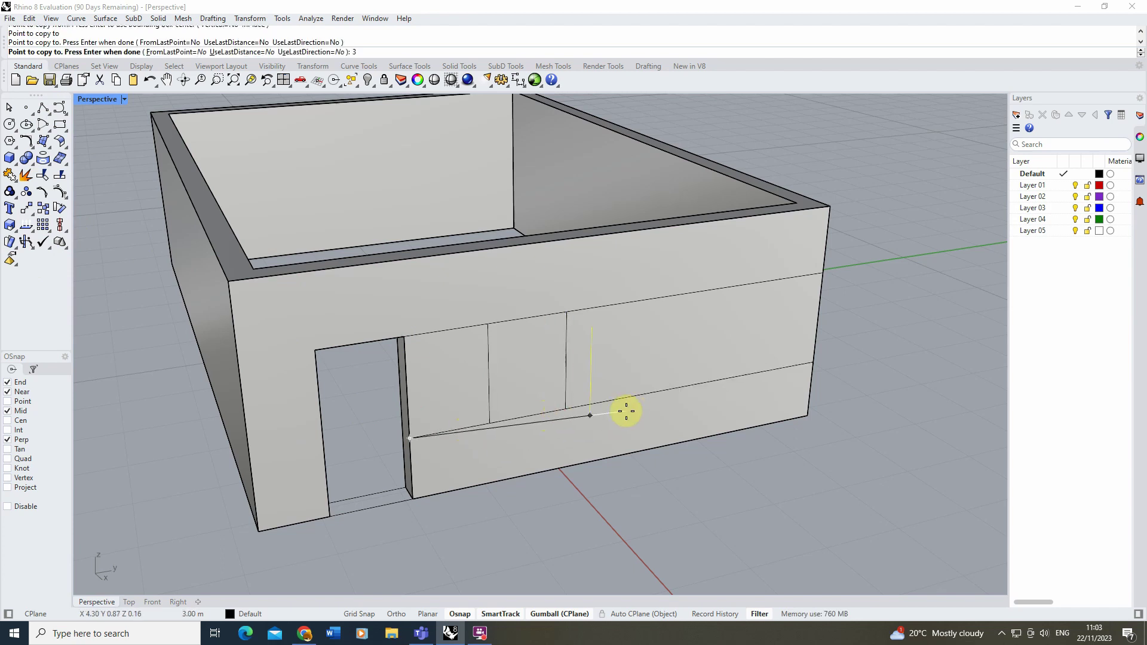
left_click(640, 394)
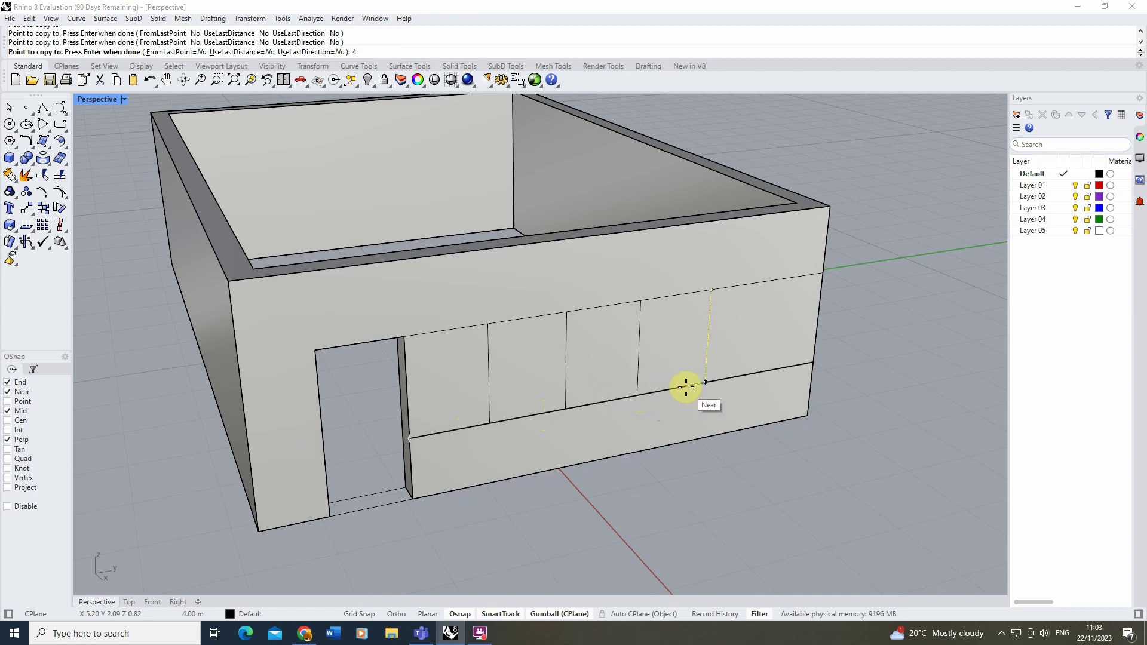
left_click(705, 383)
key("Return")
Try a PushPull on one front-wall window panel, cancel it, and orbit toward the side wall.
key("Escape")
scroll(657, 356, "down", 3)
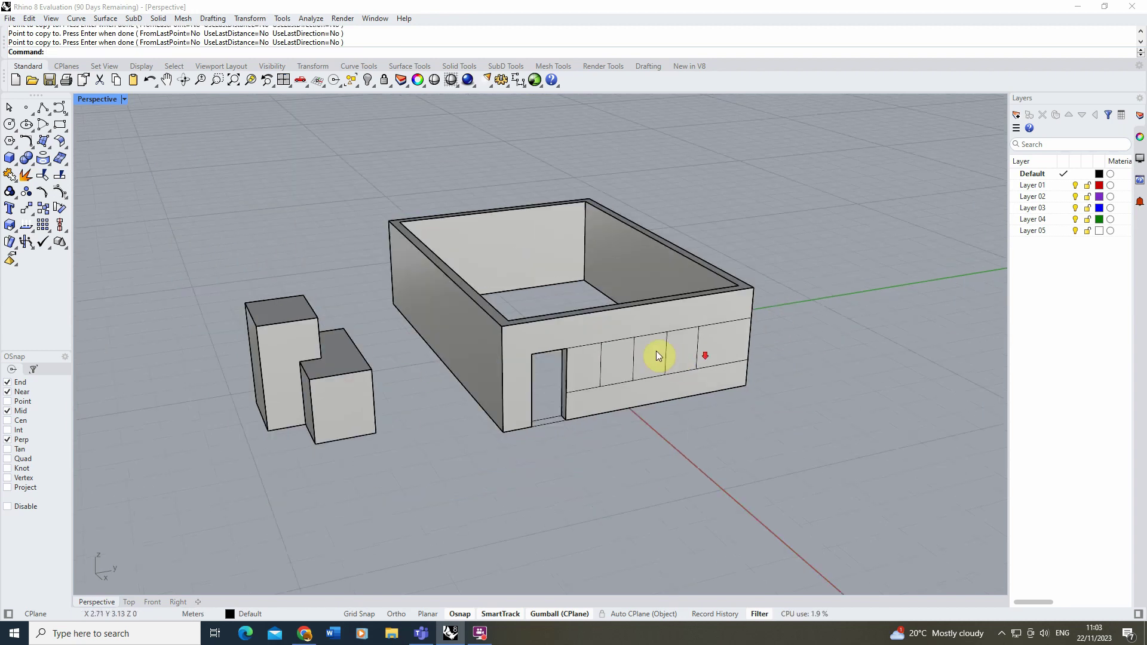
scroll(629, 330, "up", 3)
type("P")
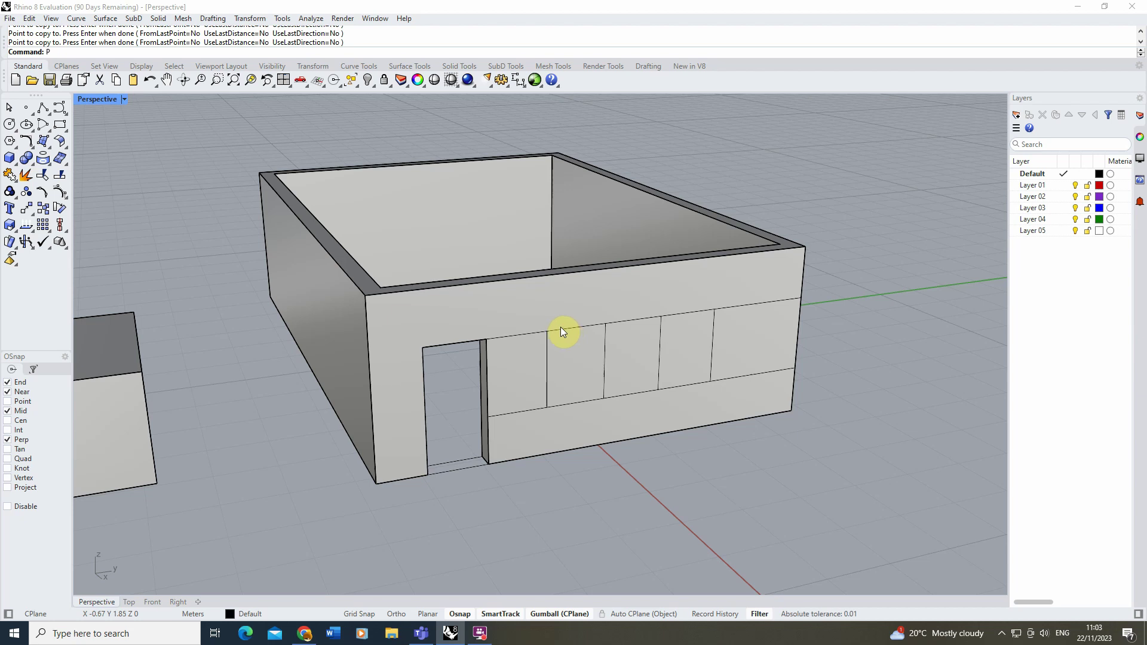
type("ushpull")
key("Return")
left_click(604, 368)
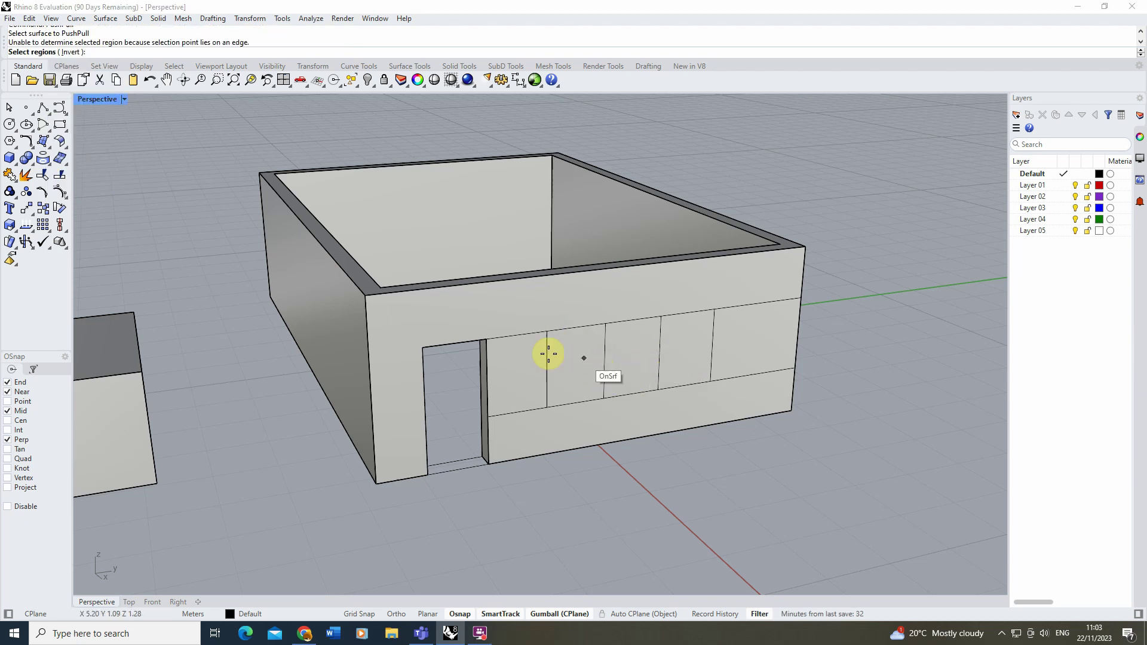
key("Escape")
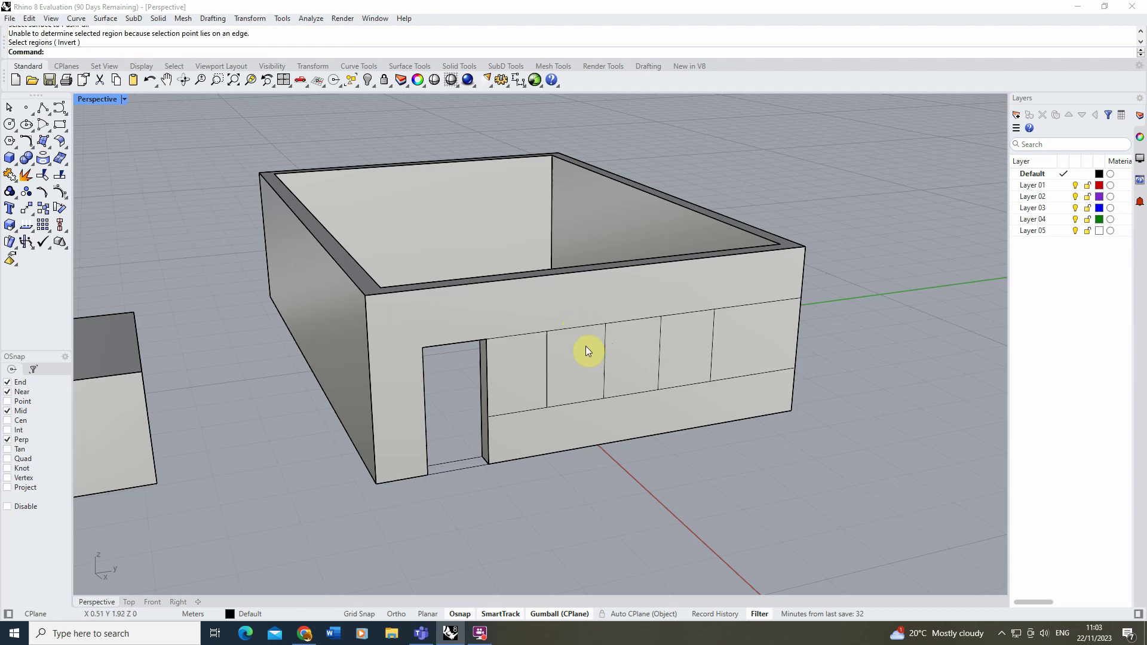
right_click_drag(590, 350, 577, 355)
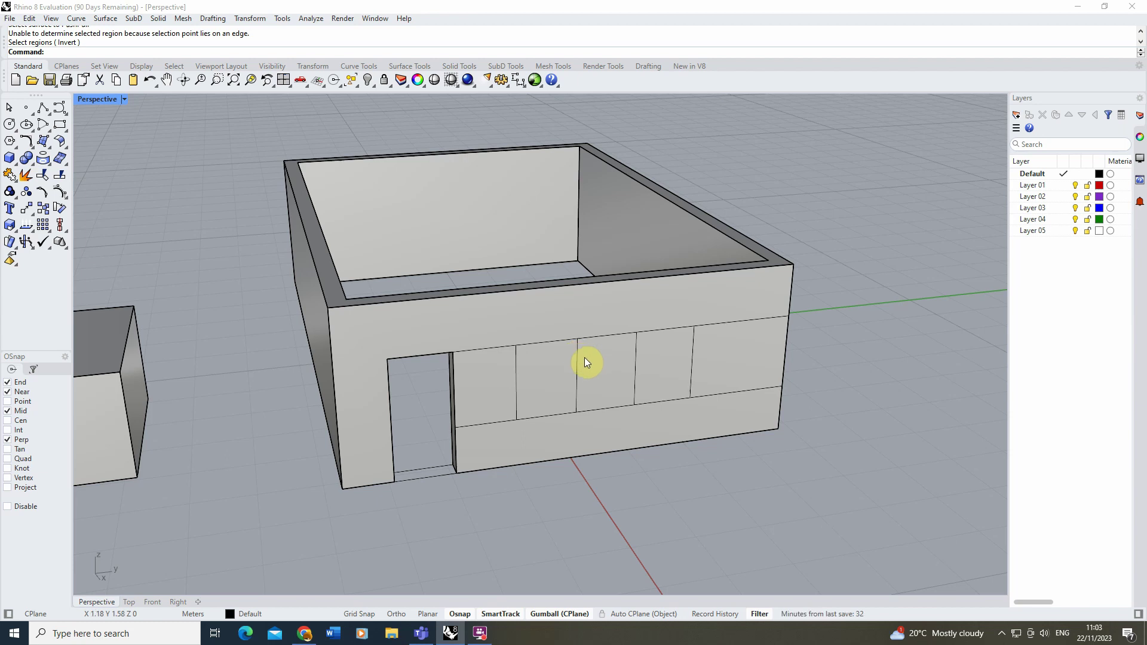
mouse_move(584, 362)
right_mouse_down()
mouse_move(536, 398)
mouse_move(545, 397)
mouse_move(489, 359)
right_mouse_up()
type("Push")
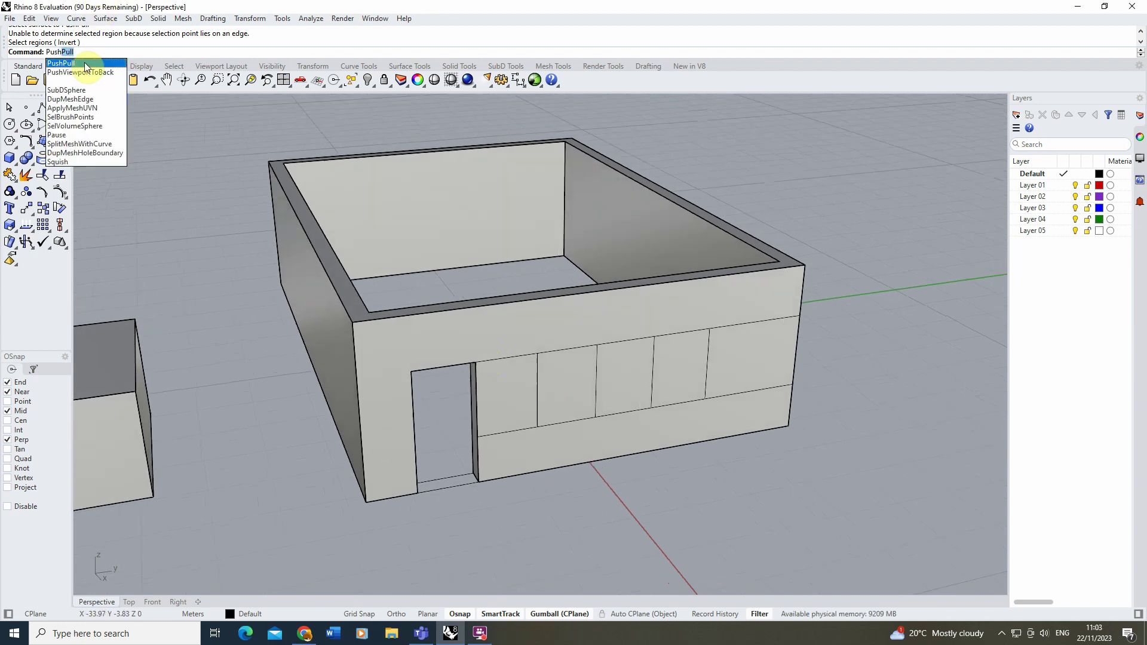
Push the left and right front-wall panels 0.1 into the wall.
key("Return")
mouse_move(489, 359)
right_mouse_down()
mouse_move(499, 291)
mouse_move(479, 292)
right_mouse_up()
left_click(494, 377)
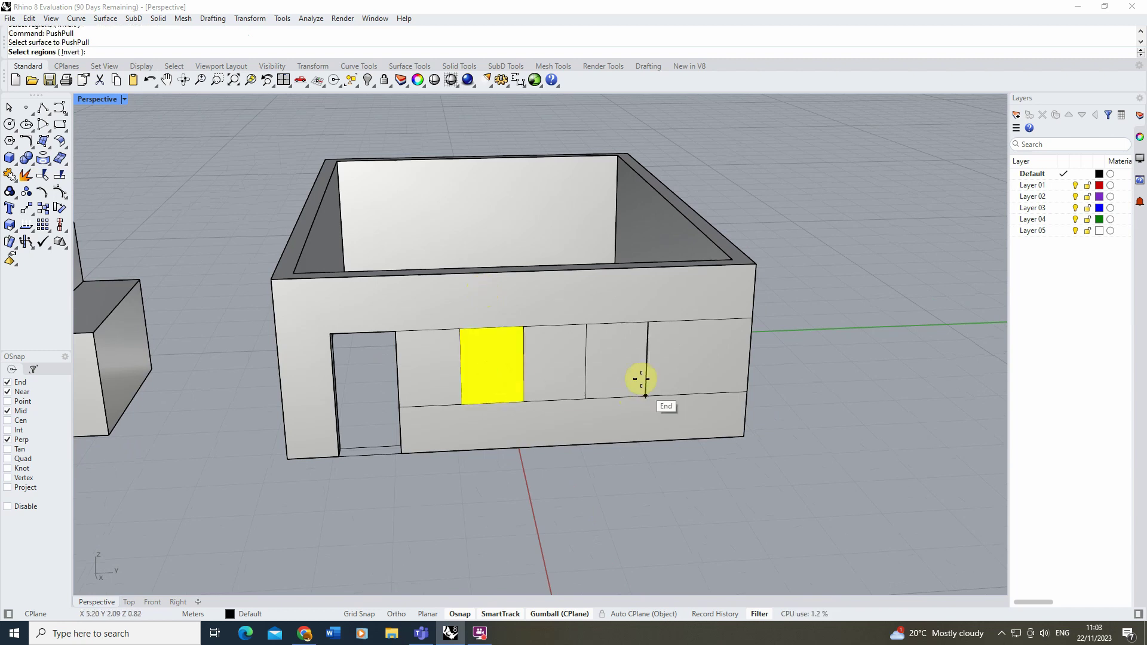
left_click(612, 361)
mouse_move(607, 364)
right_mouse_down()
mouse_move(597, 389)
mouse_move(566, 368)
right_mouse_up()
key("Return")
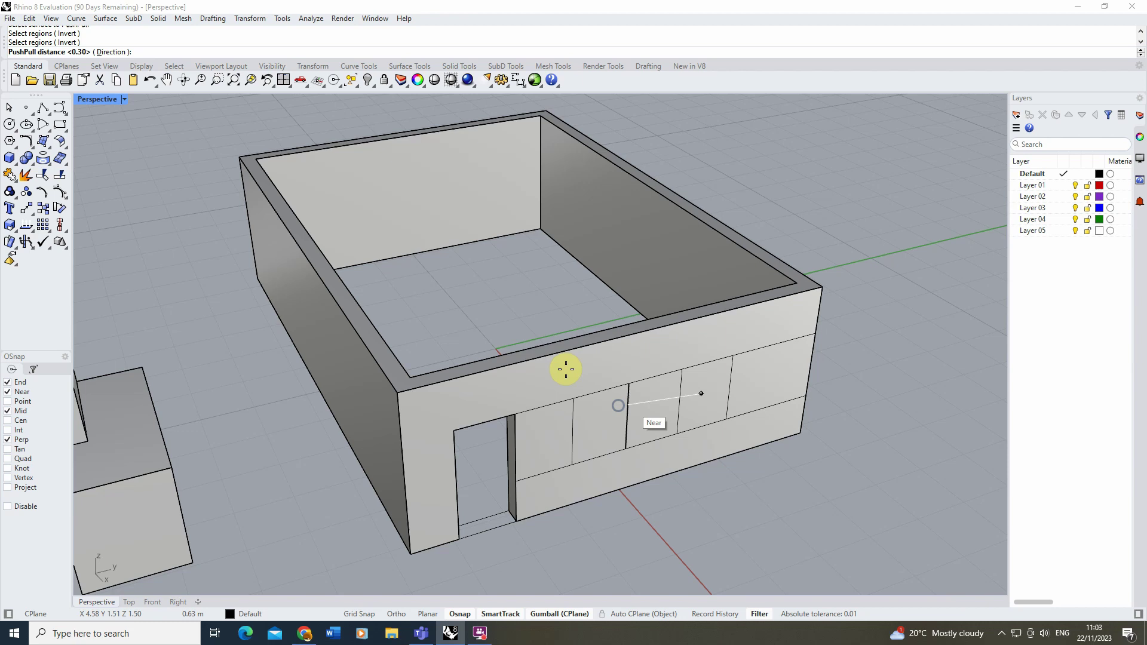
right_click_drag(692, 478, 589, 410)
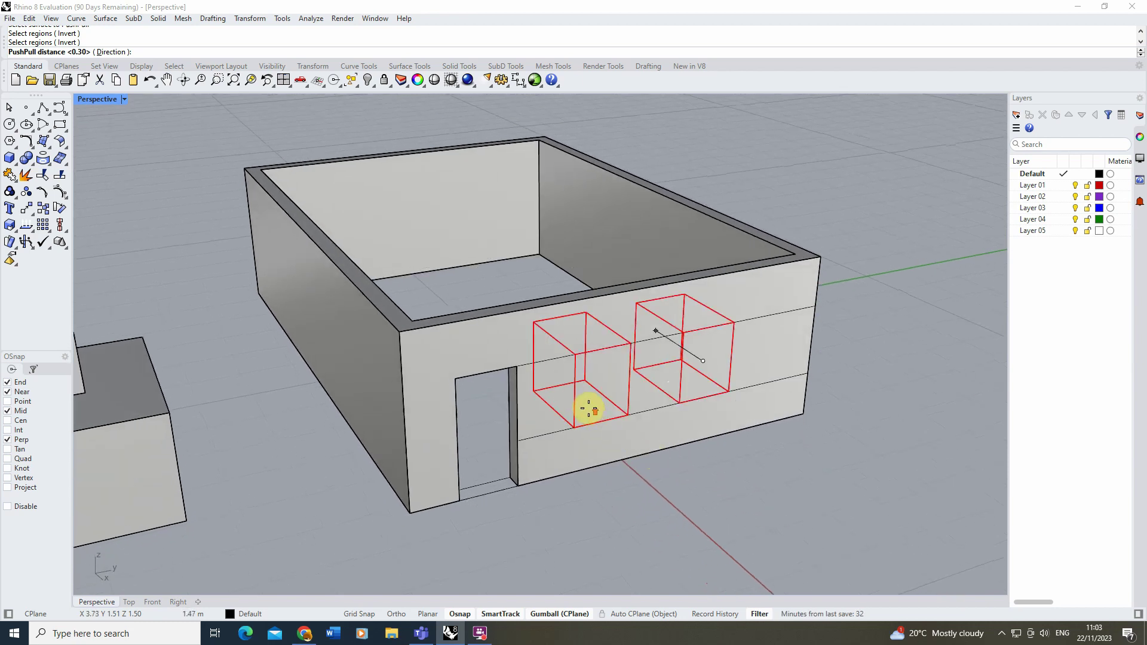
scroll(588, 411, "up", 3)
scroll(661, 403, "up", 3)
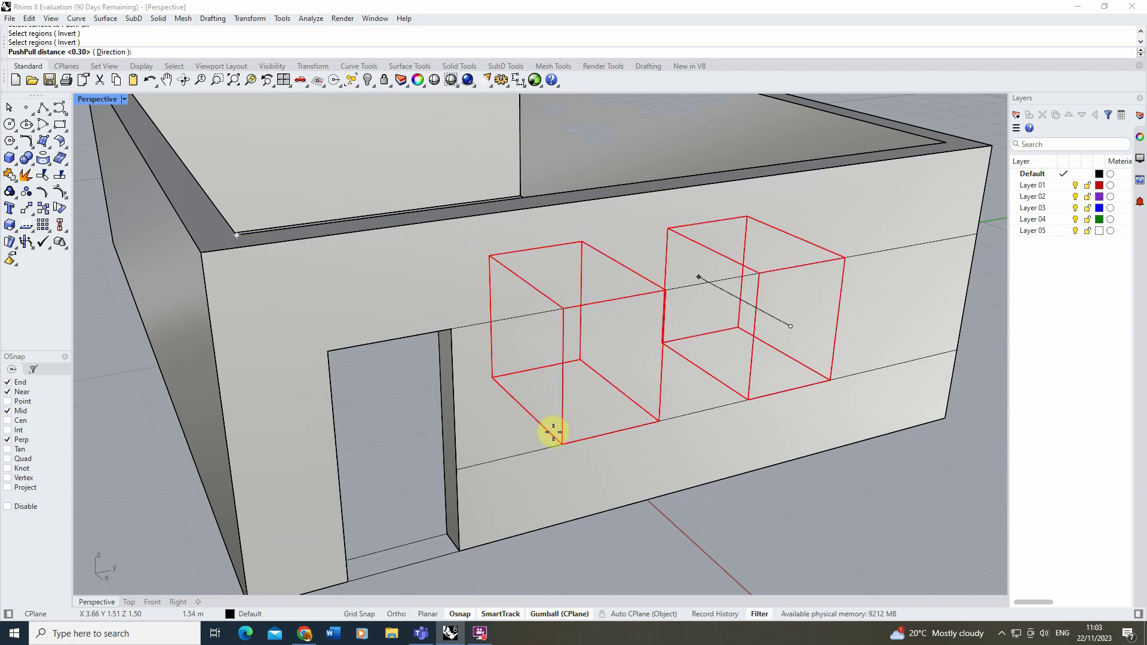
type("0.1")
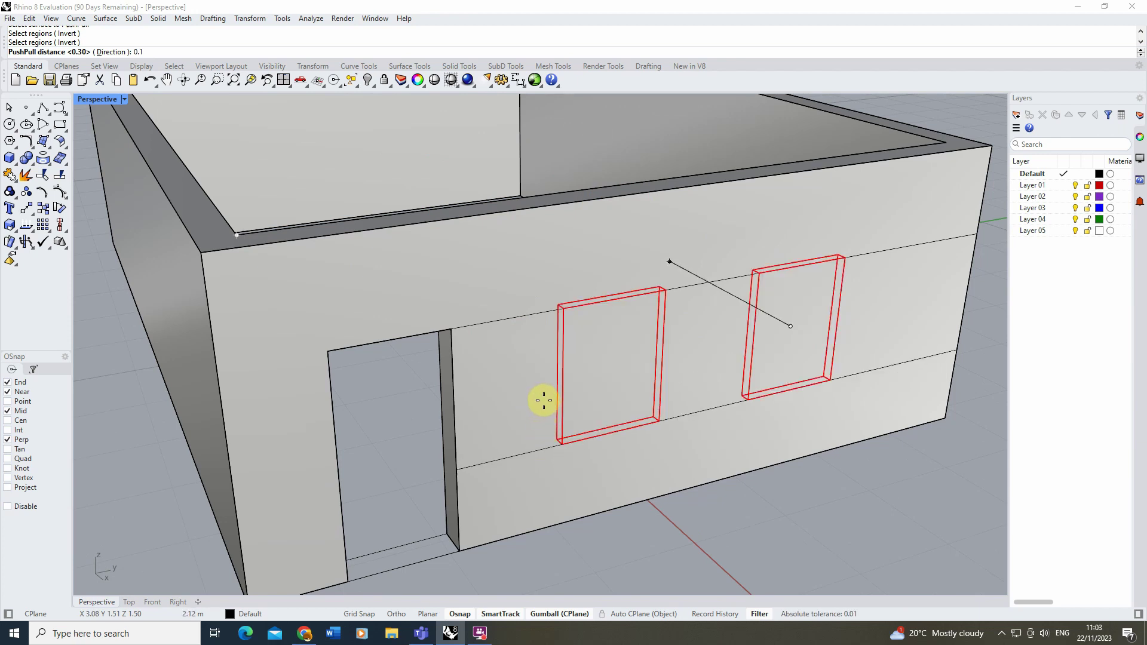
key("Return")
right_click_drag(607, 396, 562, 330)
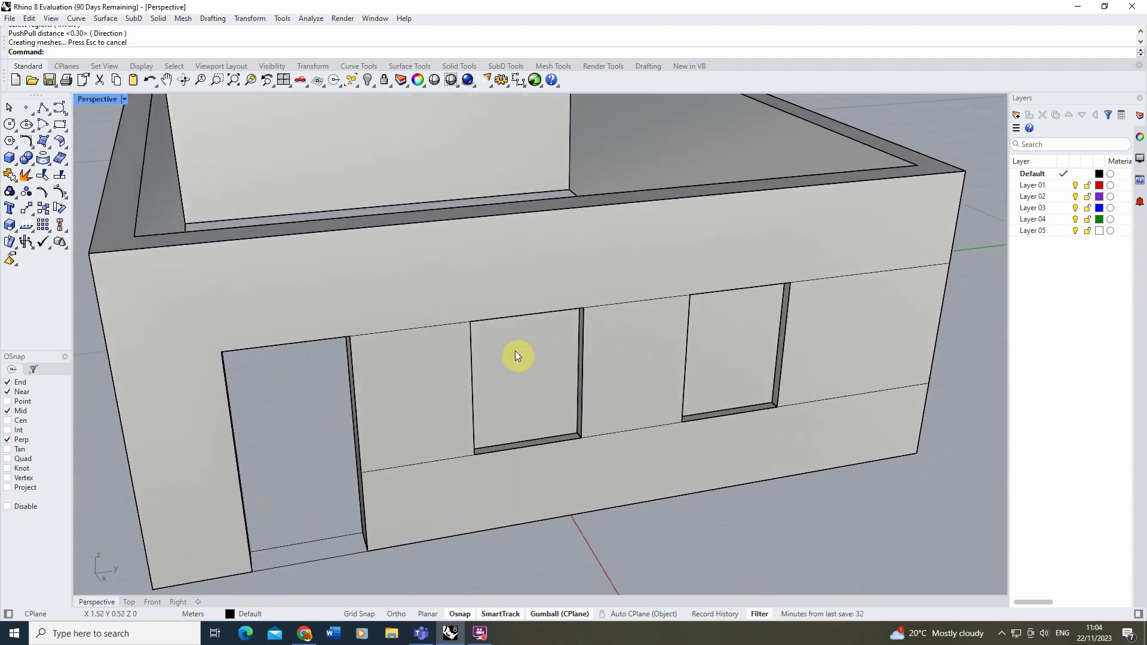
type("Inset")
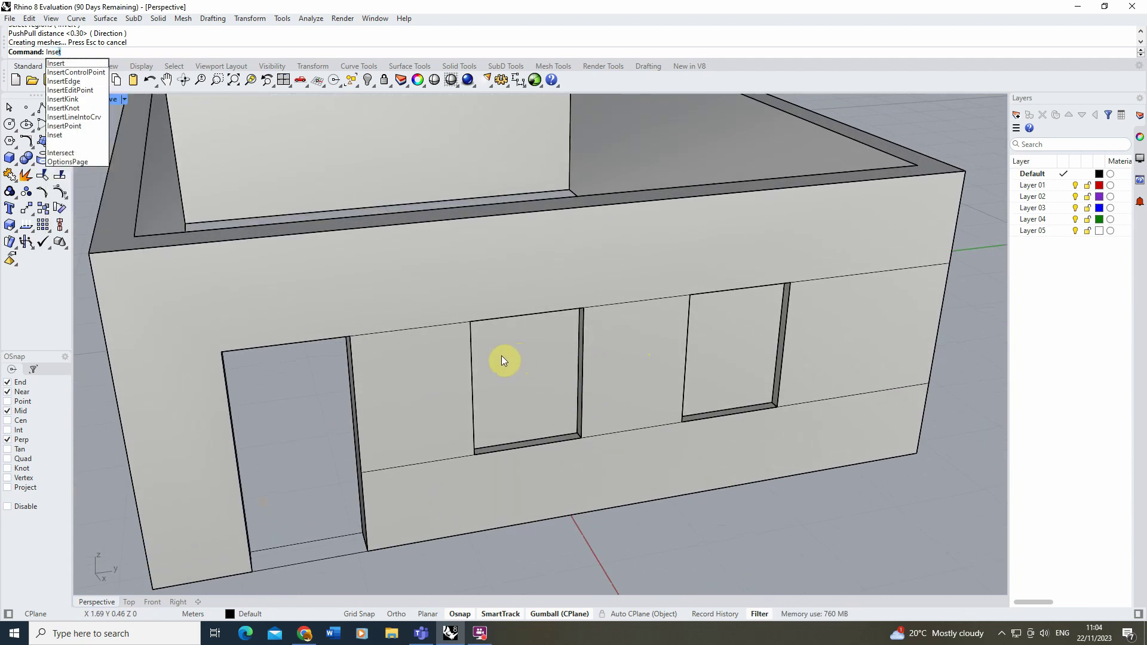
Inset the left and right recessed window faces by 0.07.
left_click(74, 134)
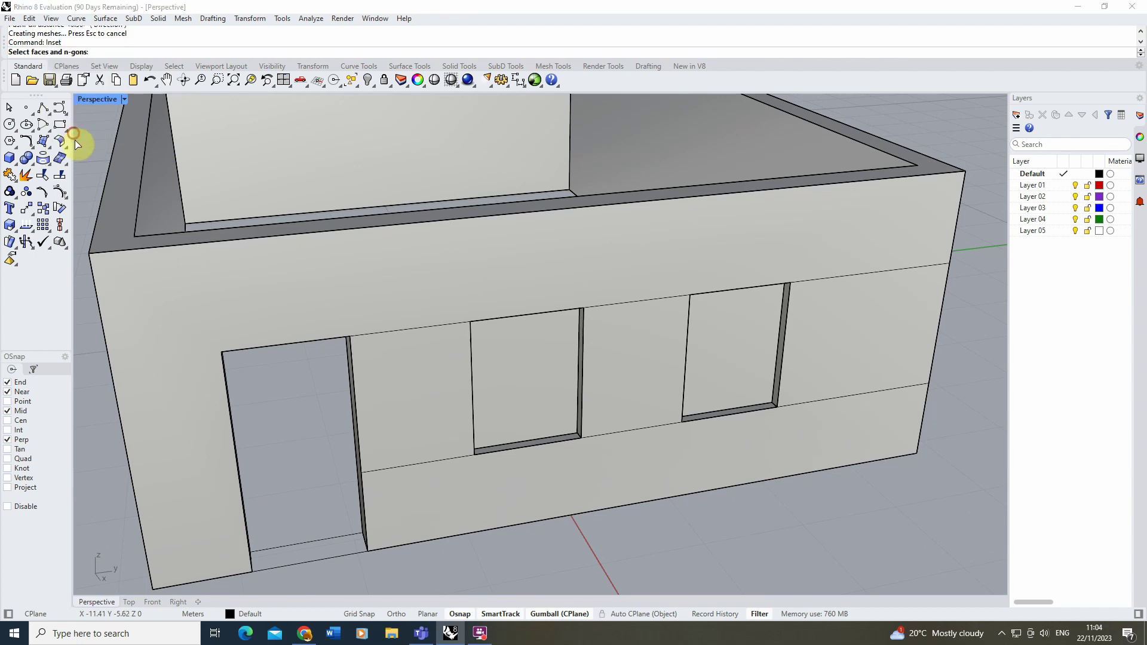
left_click(515, 381)
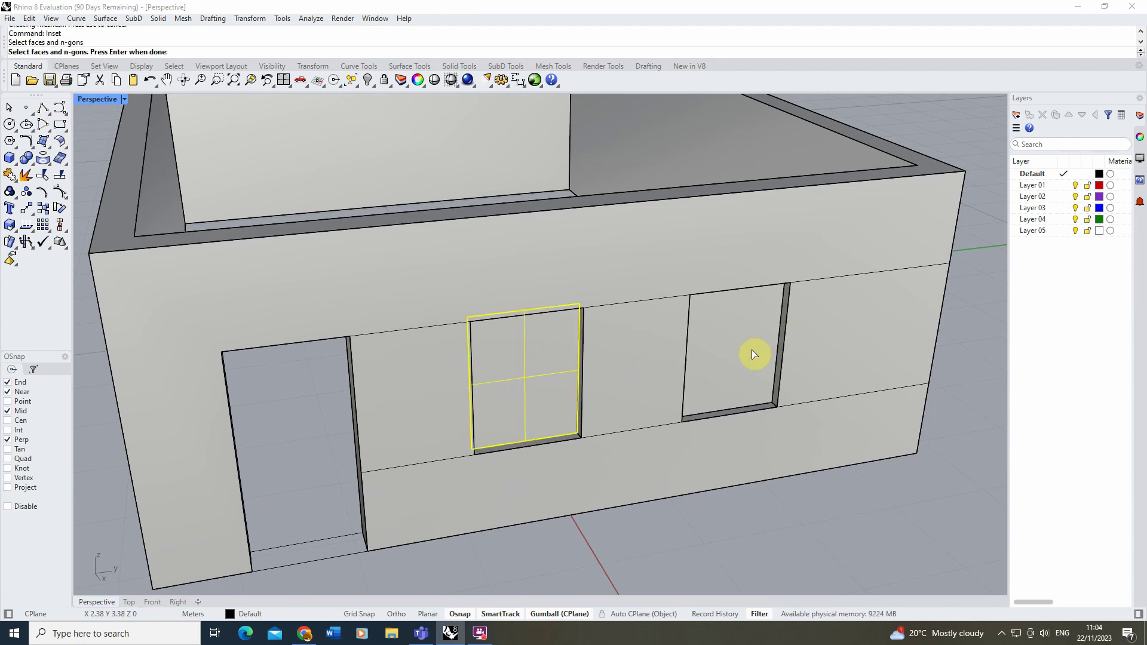
left_click(732, 356)
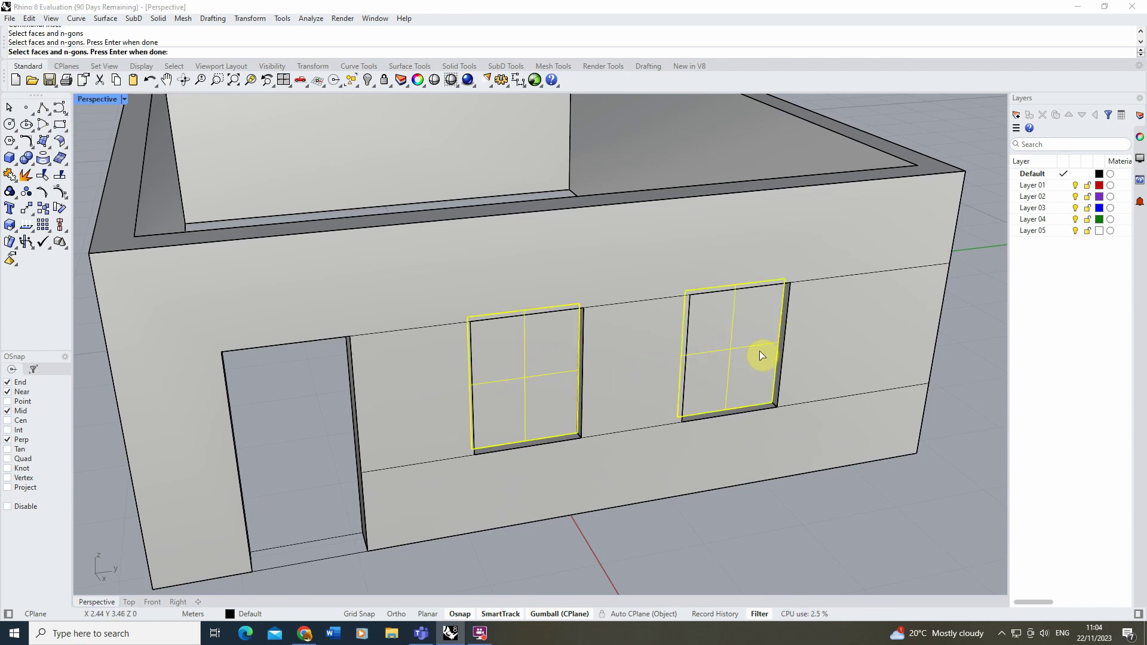
key("Return")
type("0.07")
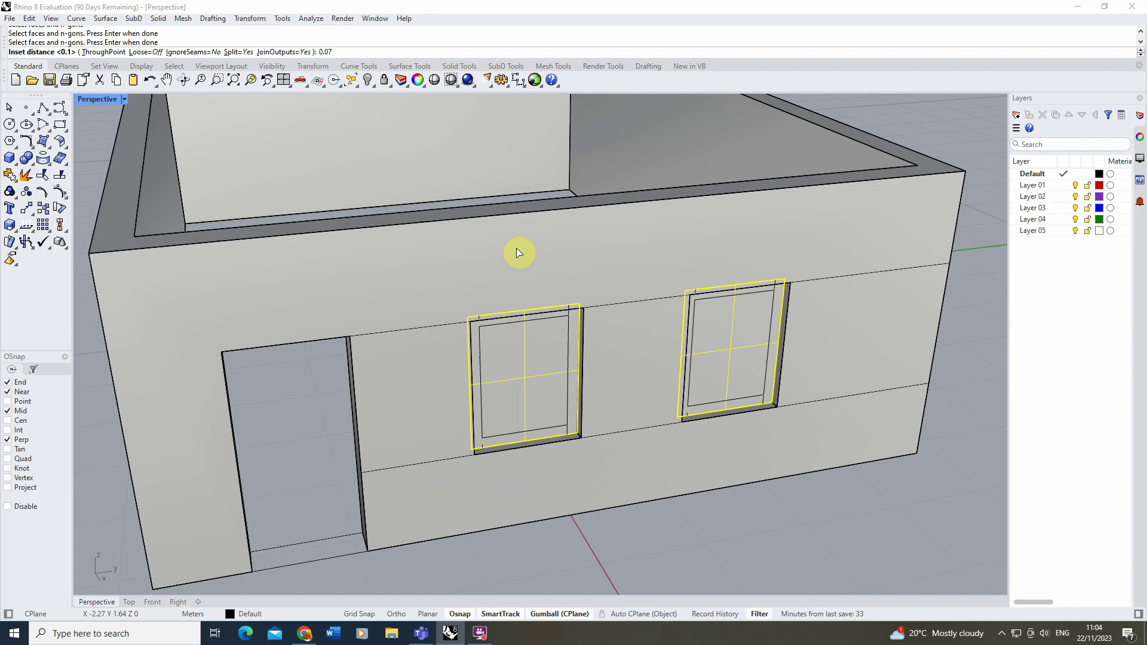
key("Return")
right_click_drag(592, 382, 560, 359)
scroll(571, 269, "up", 5)
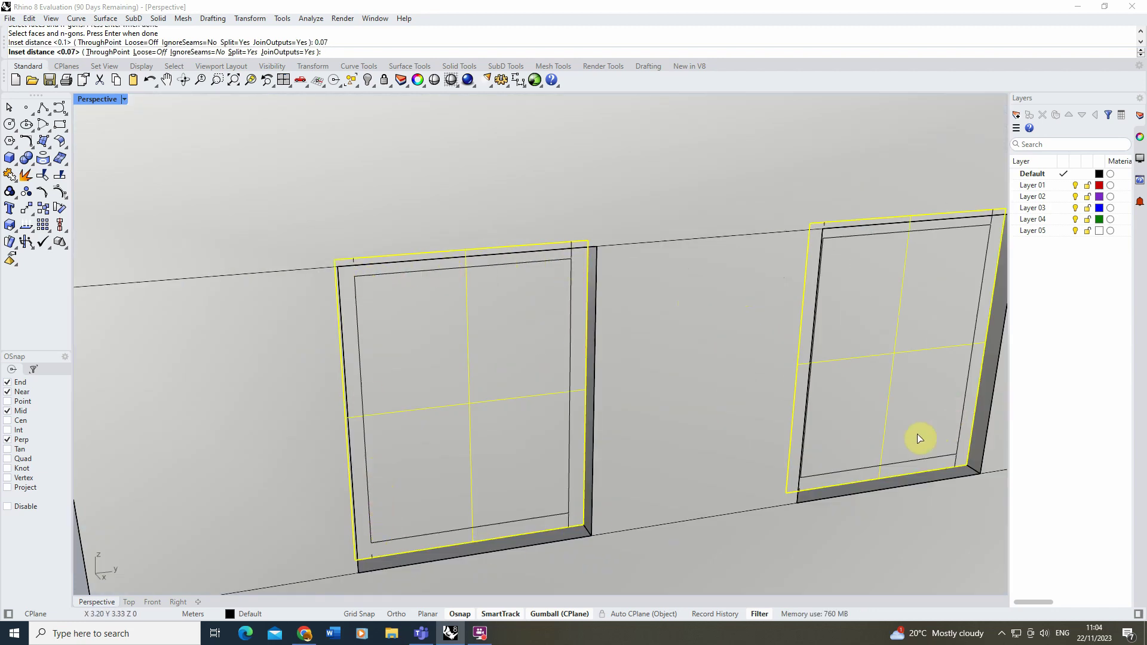
scroll(442, 320, "down", 5)
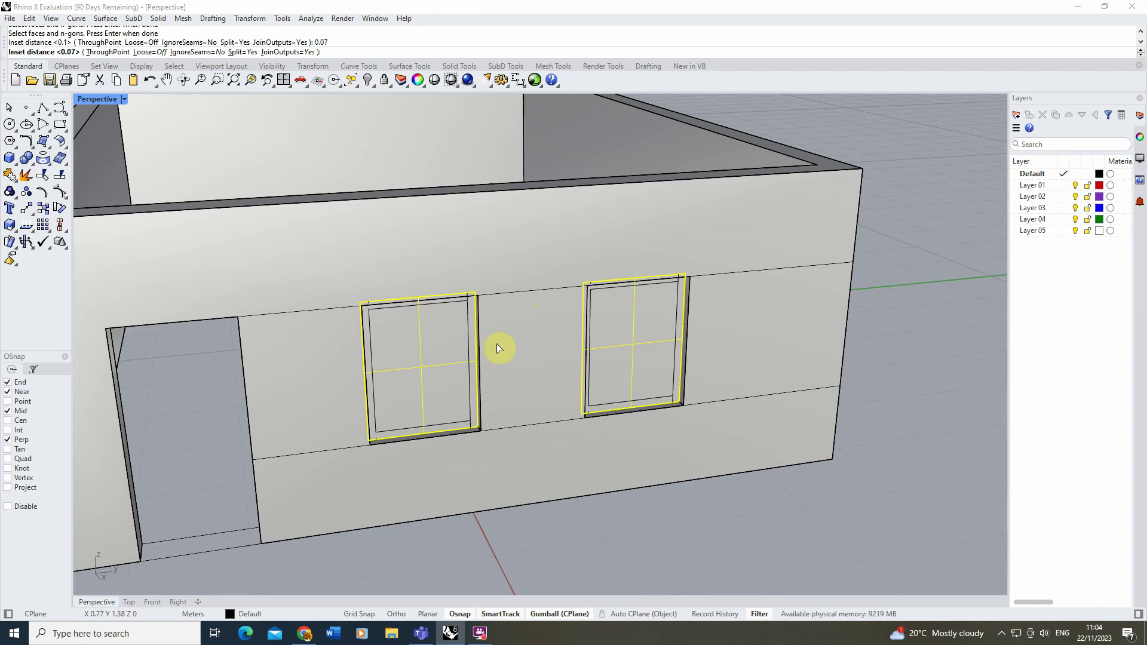
key("Return")
right_click_drag(454, 360, 400, 233)
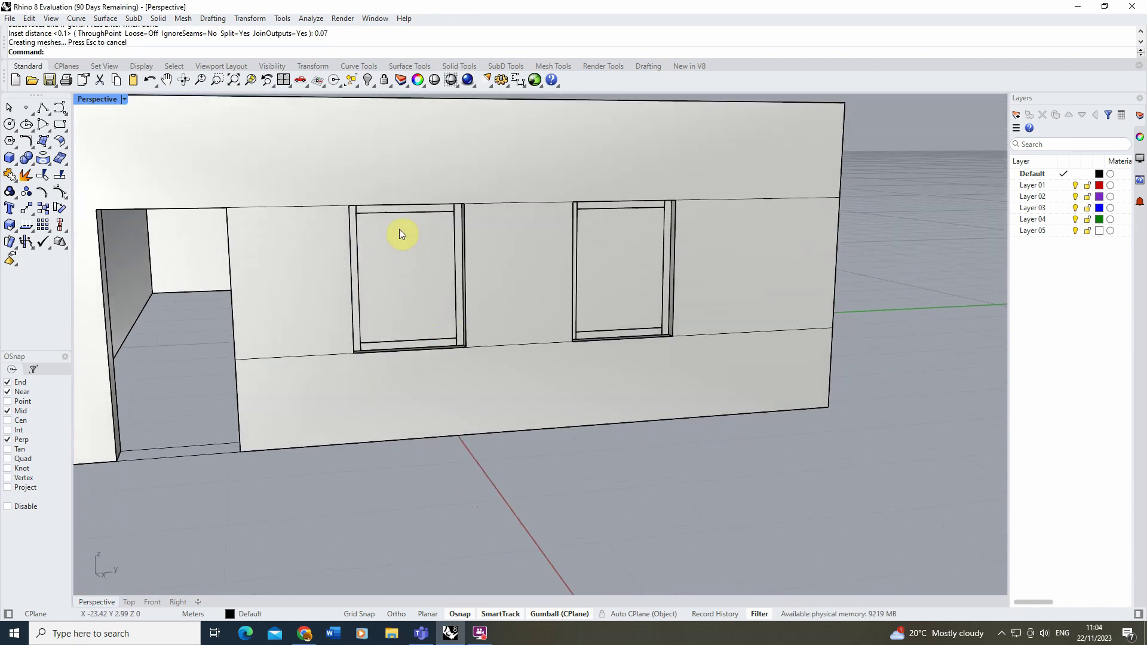
right_click_drag(461, 273, 469, 284)
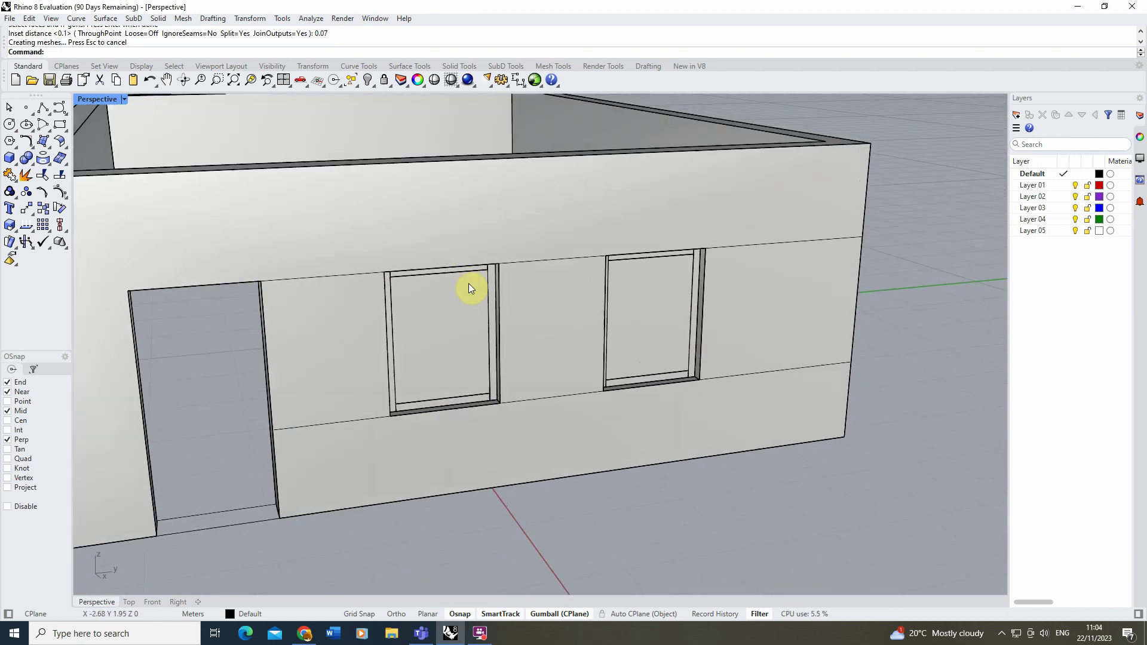
type("PushPull")
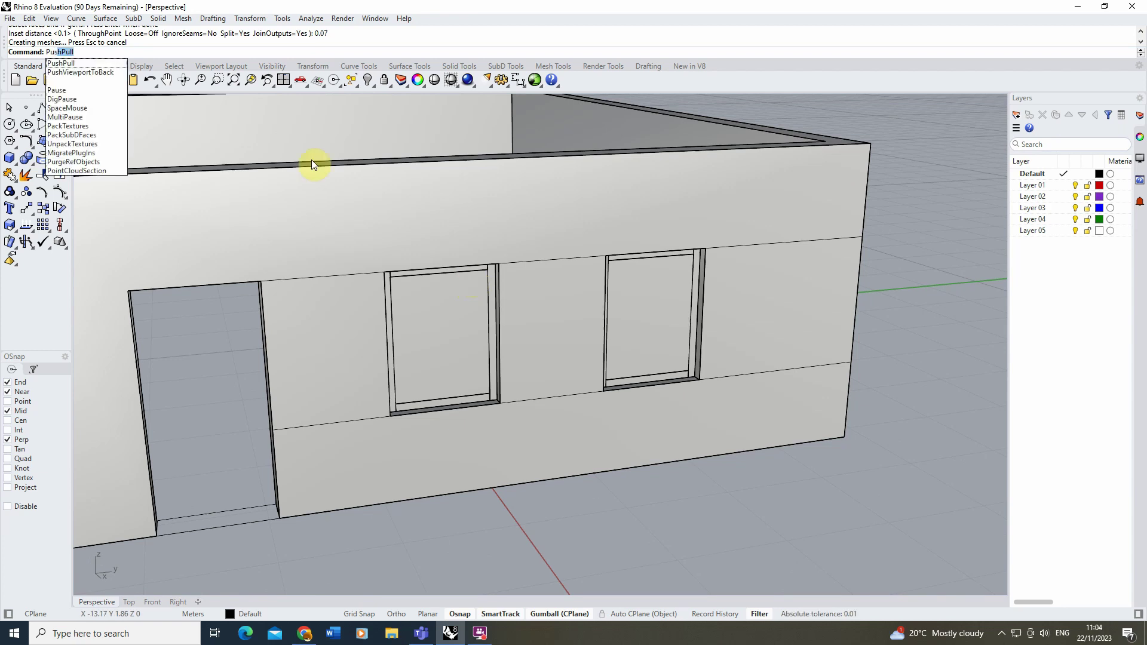
Push the left and right inset window panes back through the wall.
left_click(88, 63)
left_click(462, 303)
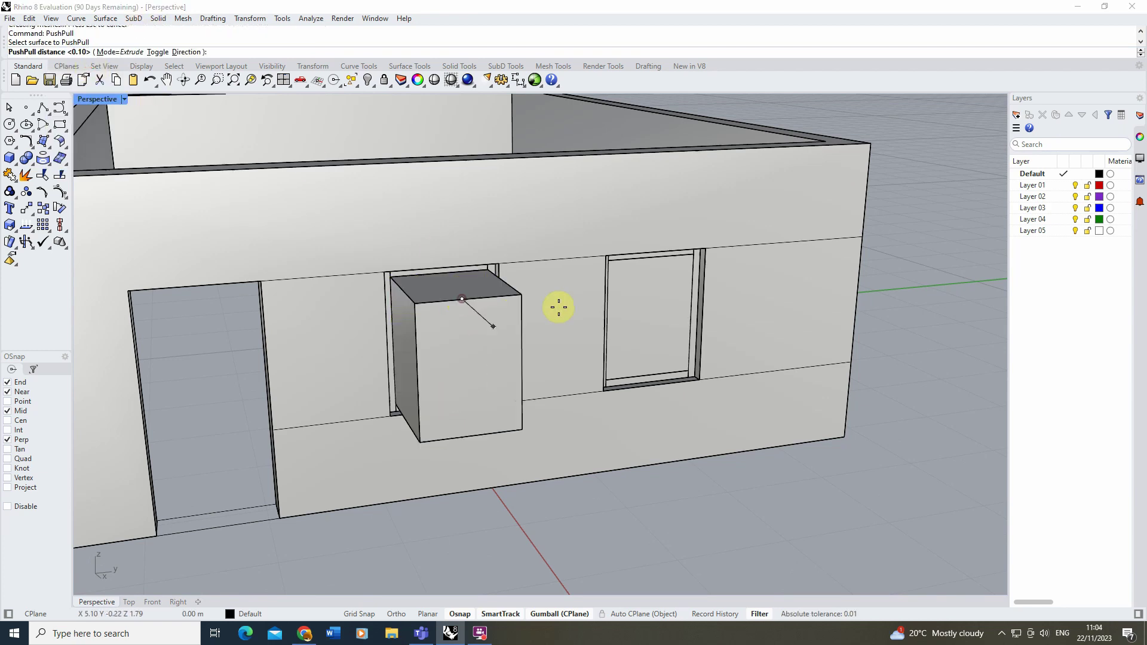
mouse_move(558, 308)
right_mouse_down()
mouse_move(507, 288)
mouse_move(419, 328)
mouse_move(636, 397)
mouse_move(622, 403)
mouse_move(670, 404)
right_mouse_up()
left_click(420, 328)
left_click(671, 404)
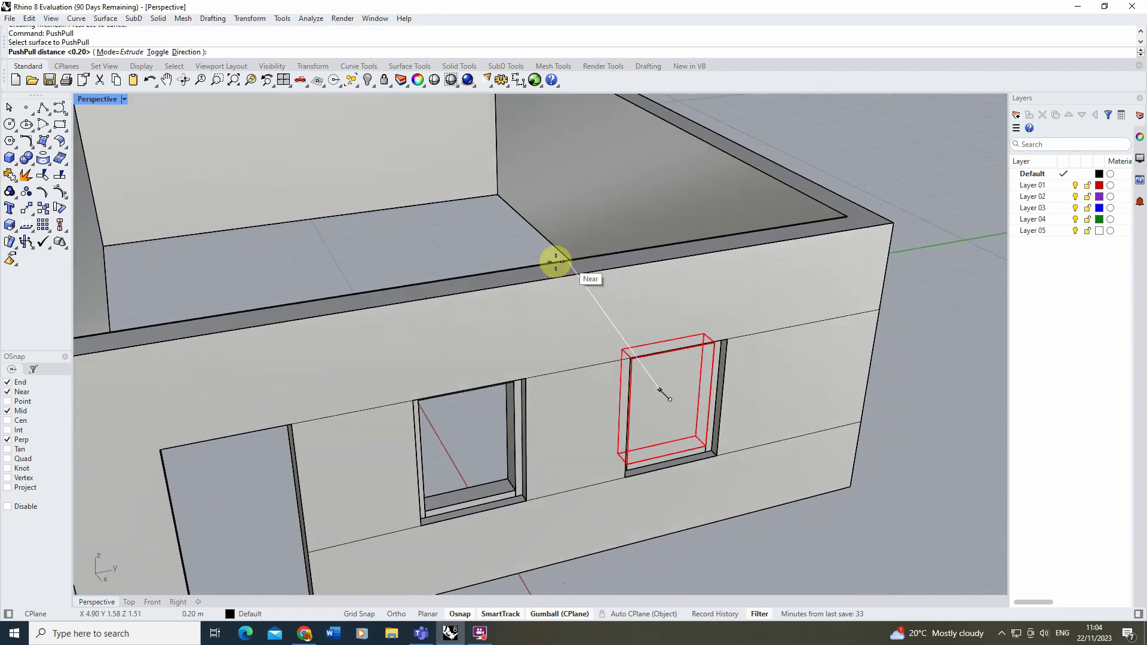
left_click(537, 265)
mouse_move(507, 274)
right_mouse_down()
mouse_move(509, 328)
mouse_move(494, 299)
mouse_move(511, 288)
mouse_move(723, 312)
right_mouse_up()
scroll(495, 300, "down", 3)
right_click_drag(494, 285, 512, 286)
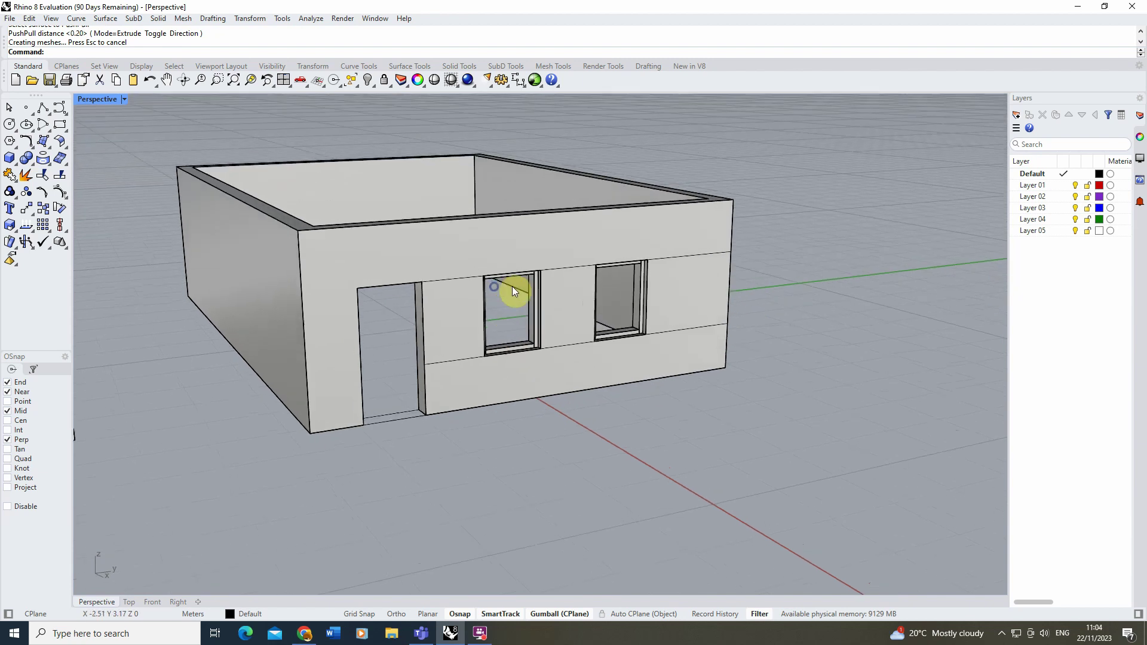
scroll(623, 335, "up", 2)
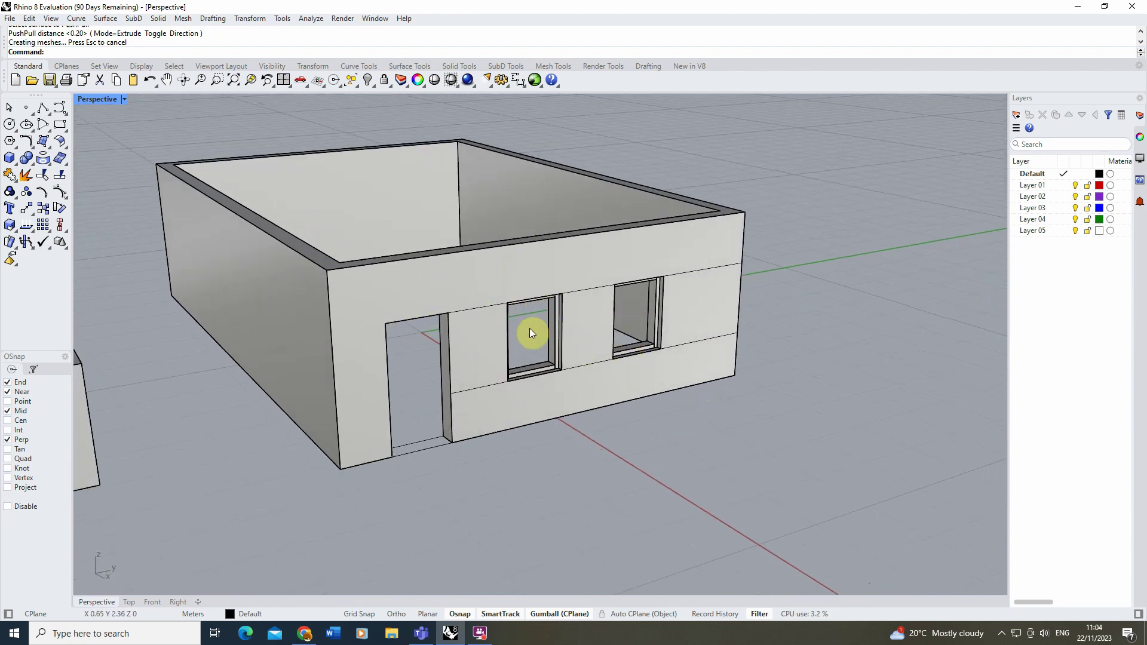
right_click_drag(530, 329, 483, 338)
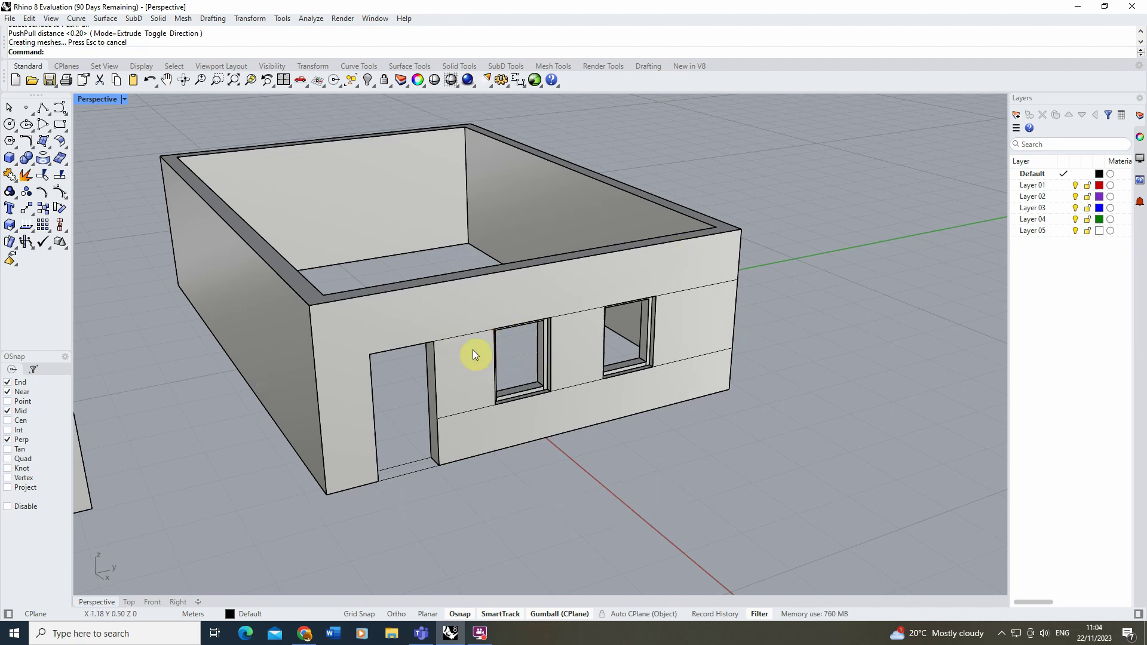
right_click_drag(473, 350, 418, 324)
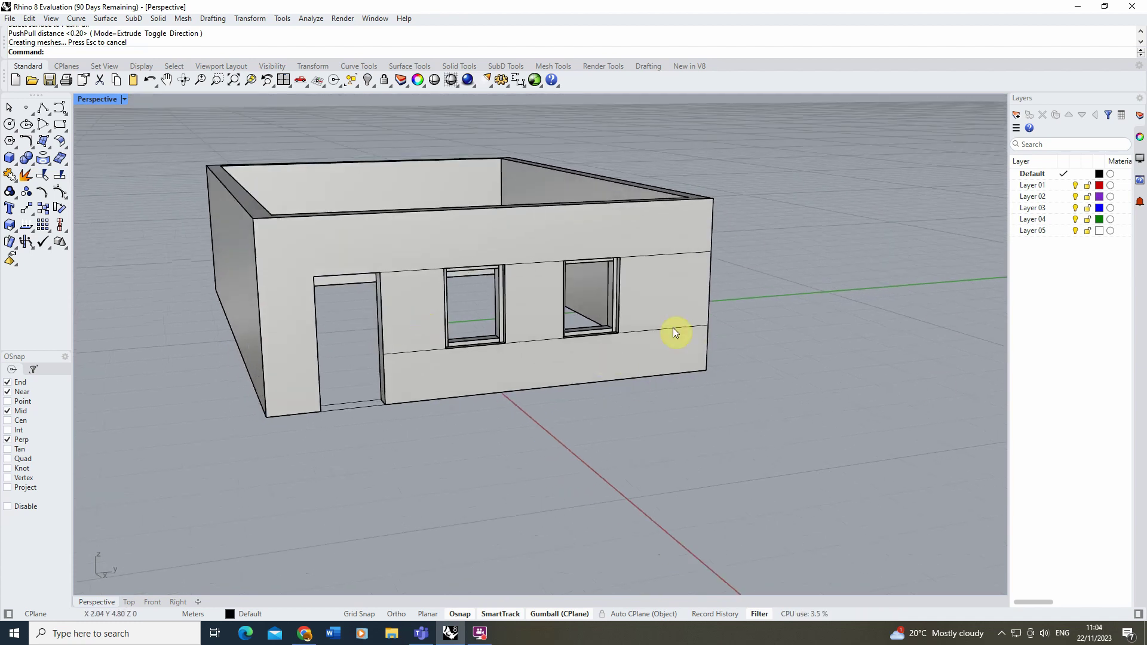
right_click_drag(386, 374, 390, 397)
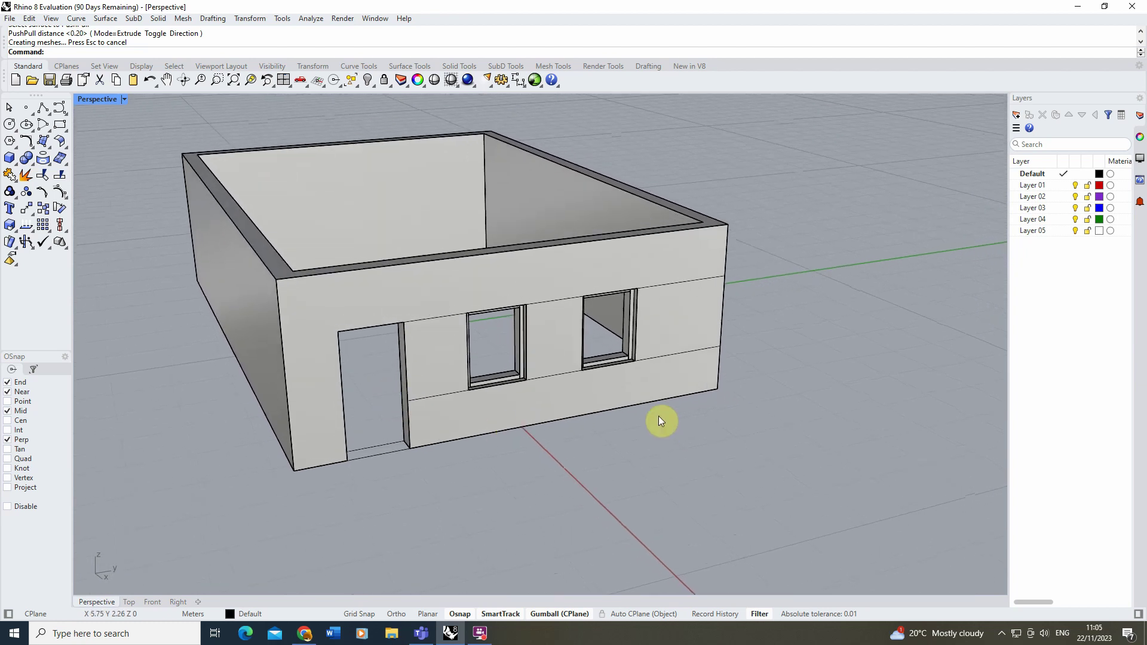